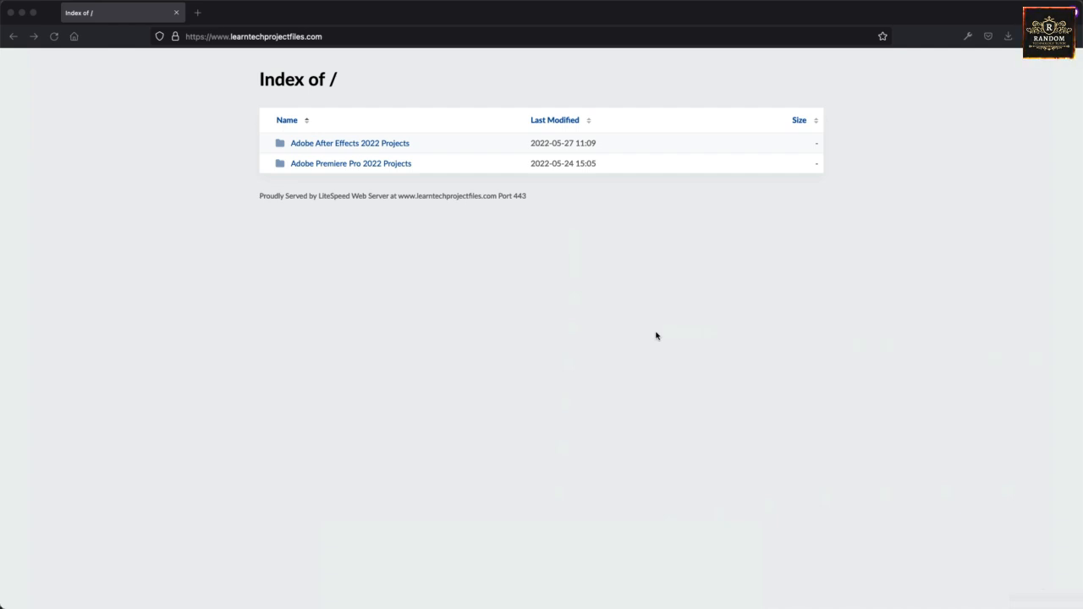
Download the archive "27. Project #27 - Adobe Audition 2022 | Basics.zip" from the Adobe After Effects 2022 Projects folder.
left_click(570, 369)
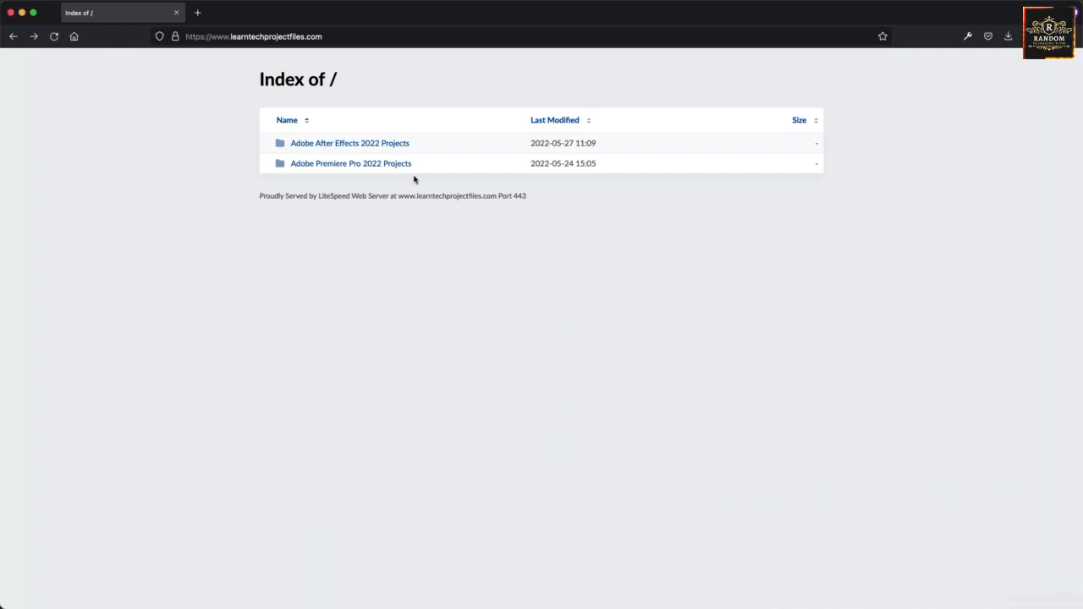
left_click(333, 146)
scroll(321, 291, "down", 5)
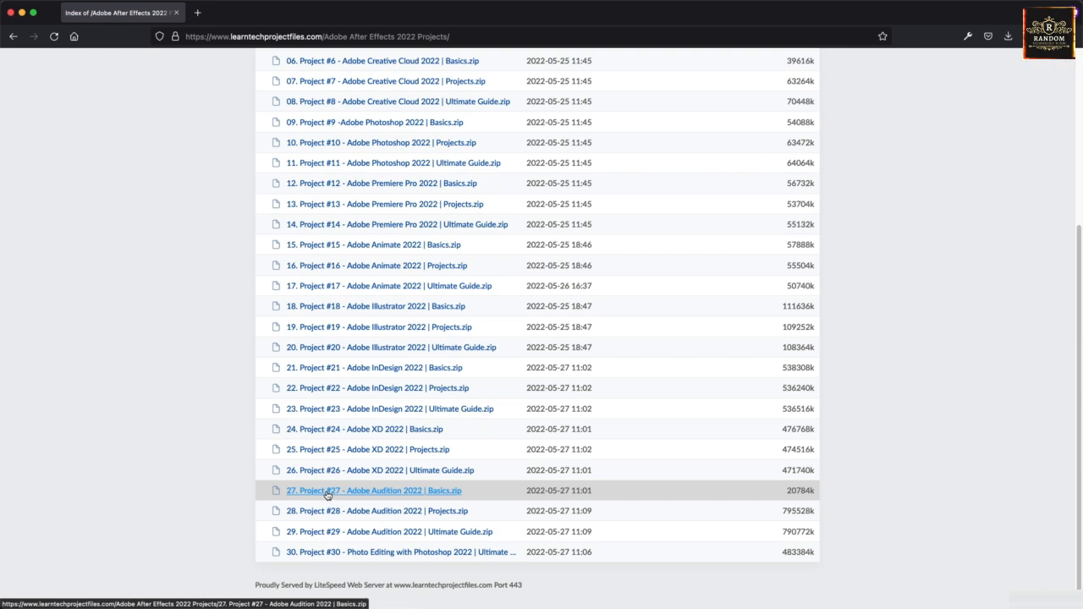
left_click(327, 495)
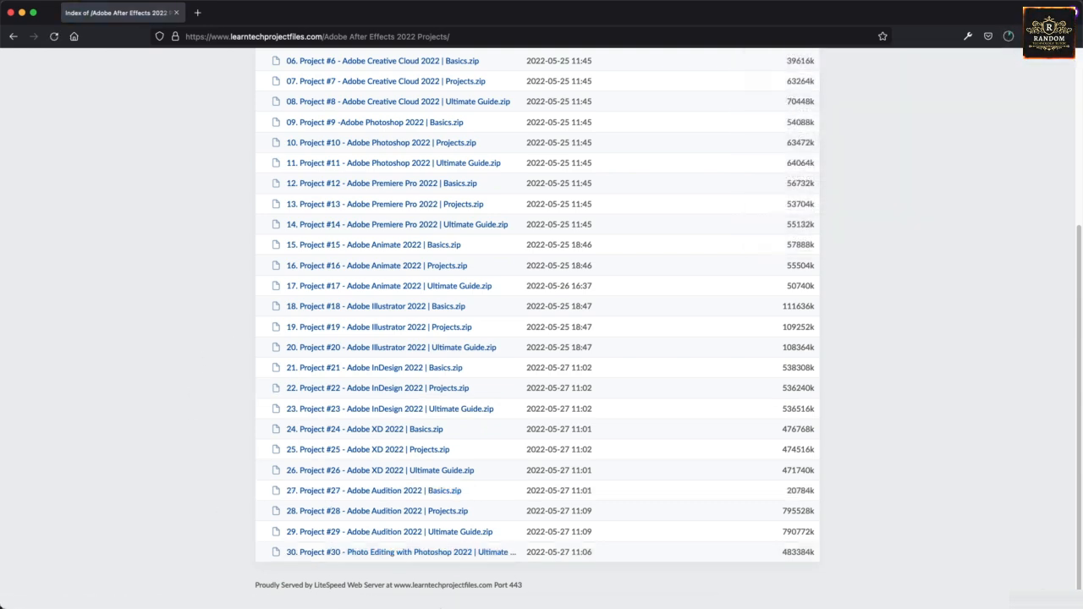
Switch to After Effects and create a new project from the home screen.
left_click(586, 578)
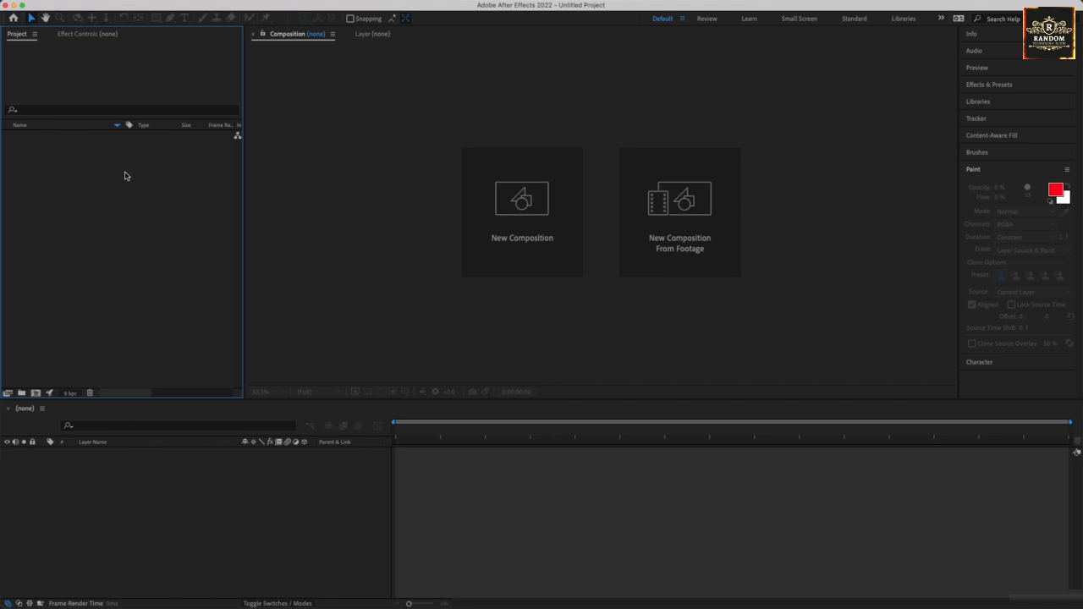
left_click(13, 17)
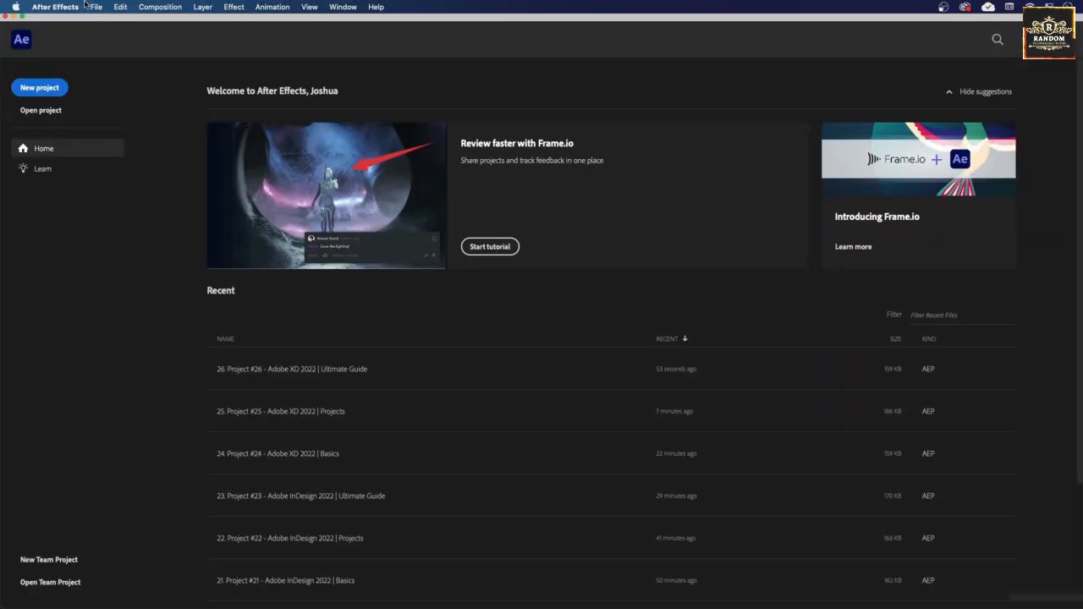
left_click(43, 87)
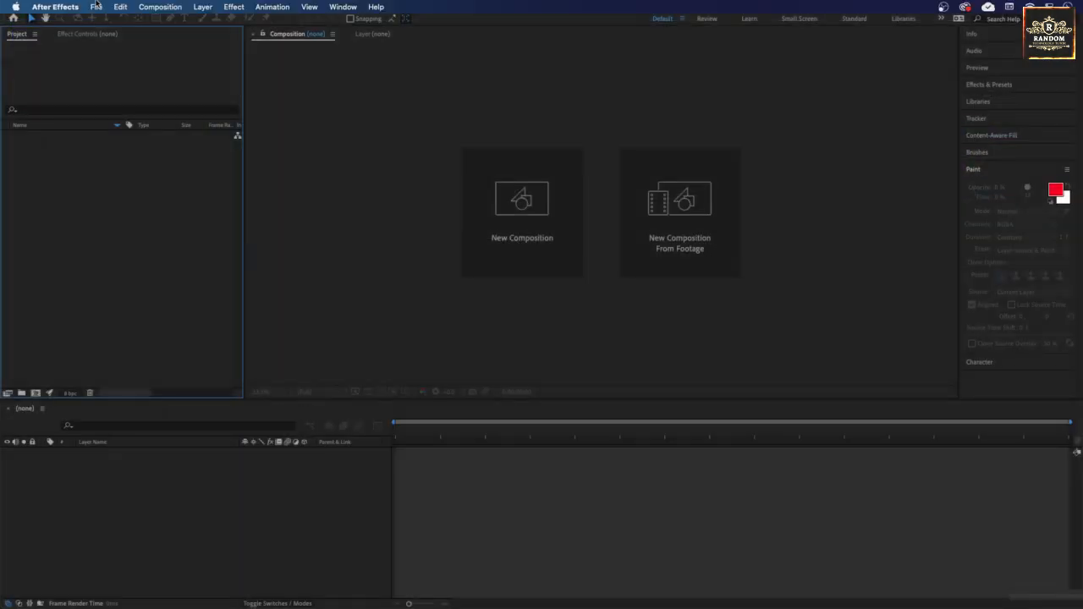
While saving the project, create the folder "27. Project #27 - Adobe Audition 2022 | Basics" inside 01. Projects in Documents and copy its name.
left_click(96, 6)
mouse_move(139, 129)
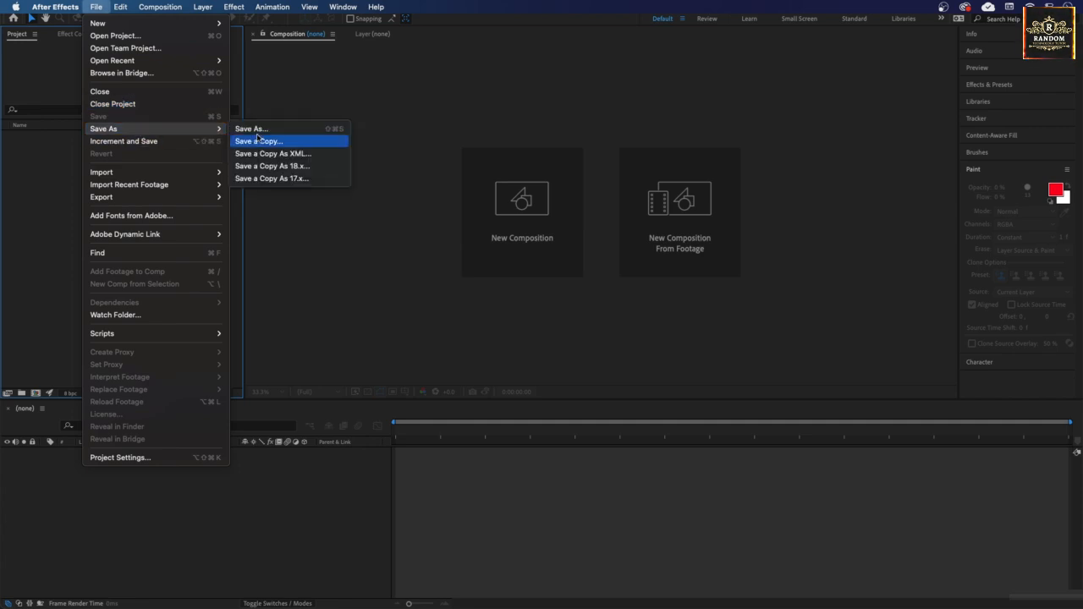
left_click(254, 129)
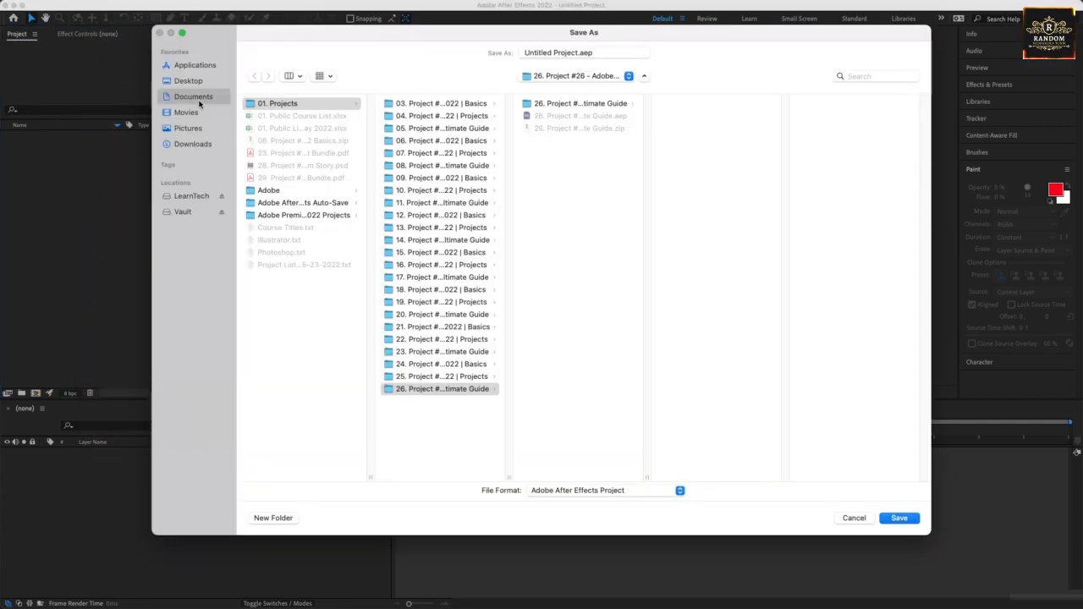
left_click(200, 100)
left_click(279, 103)
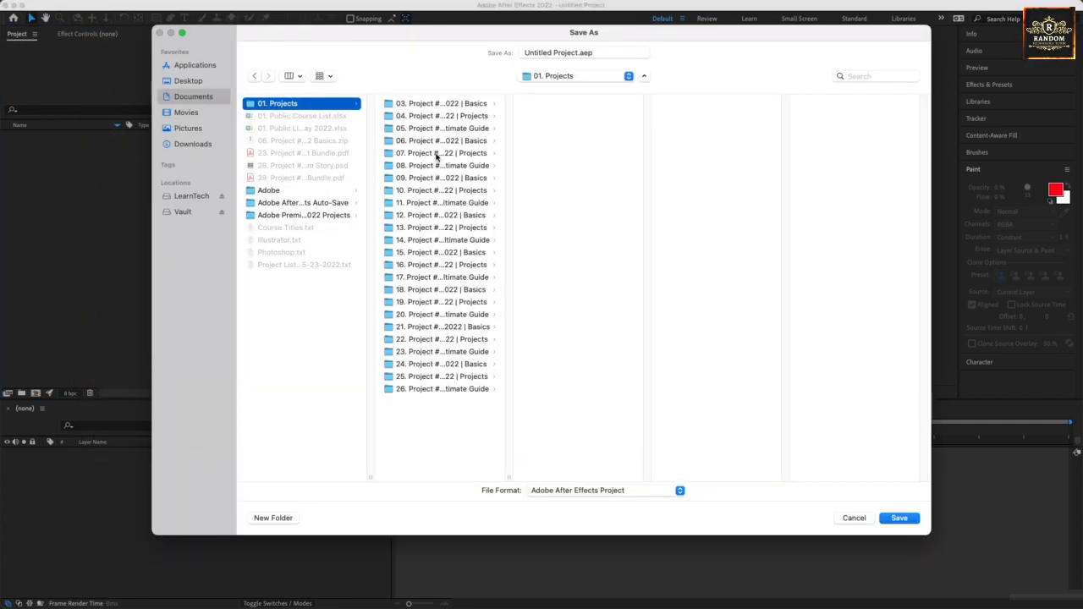
double_click(509, 476)
left_click(273, 518)
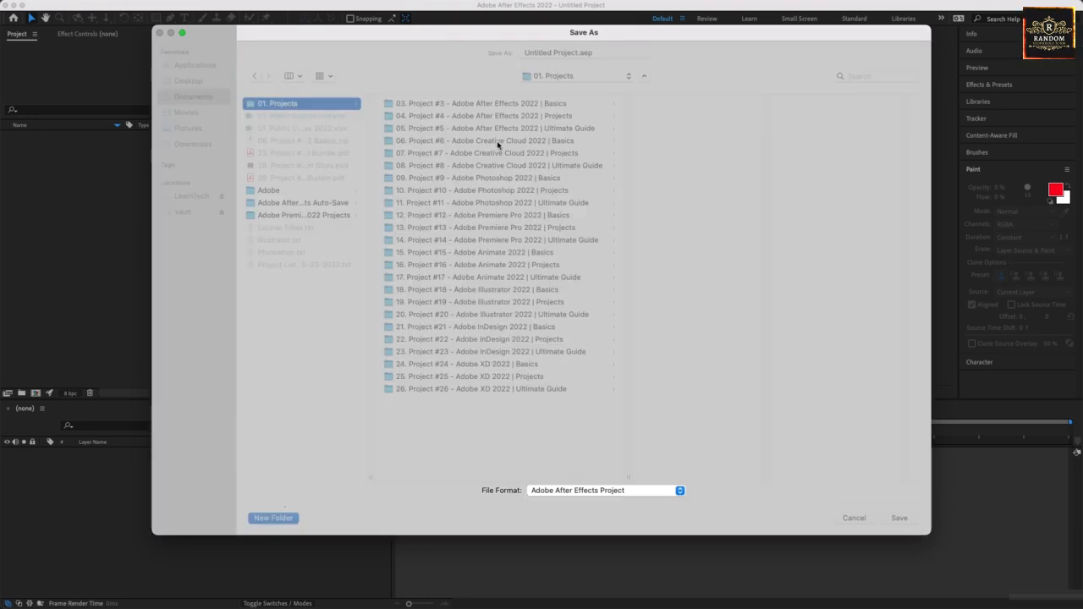
type("27.")
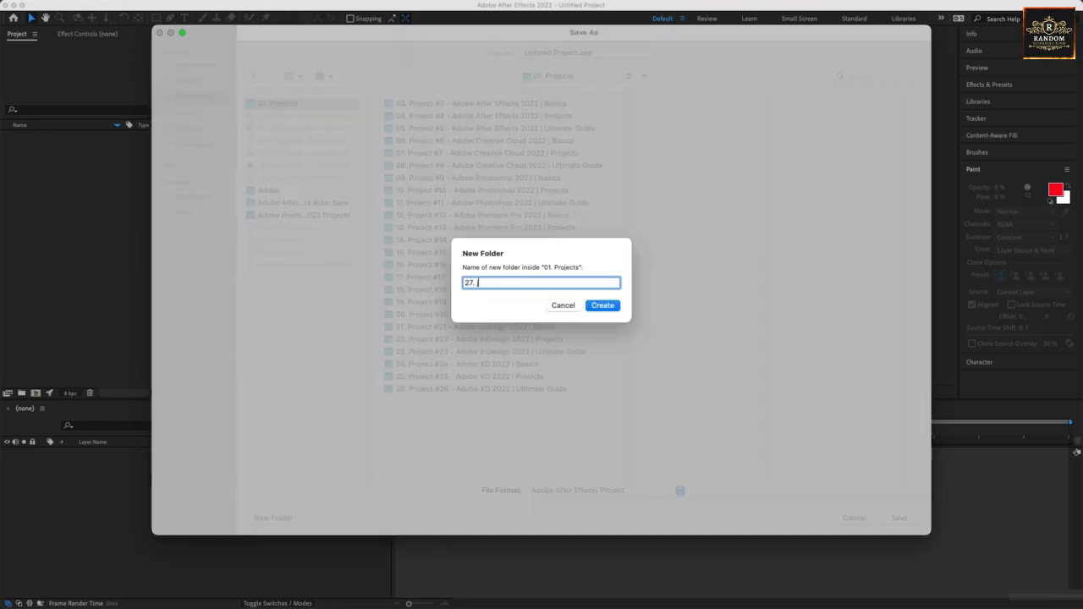
type(" Project #2")
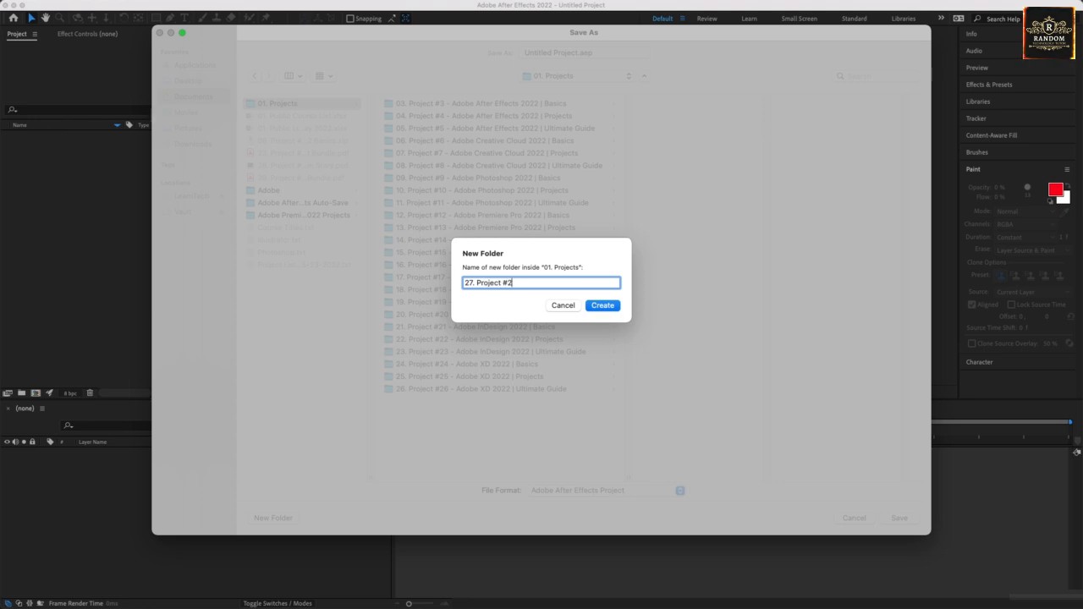
type("7 - Adobe Audition 2022")
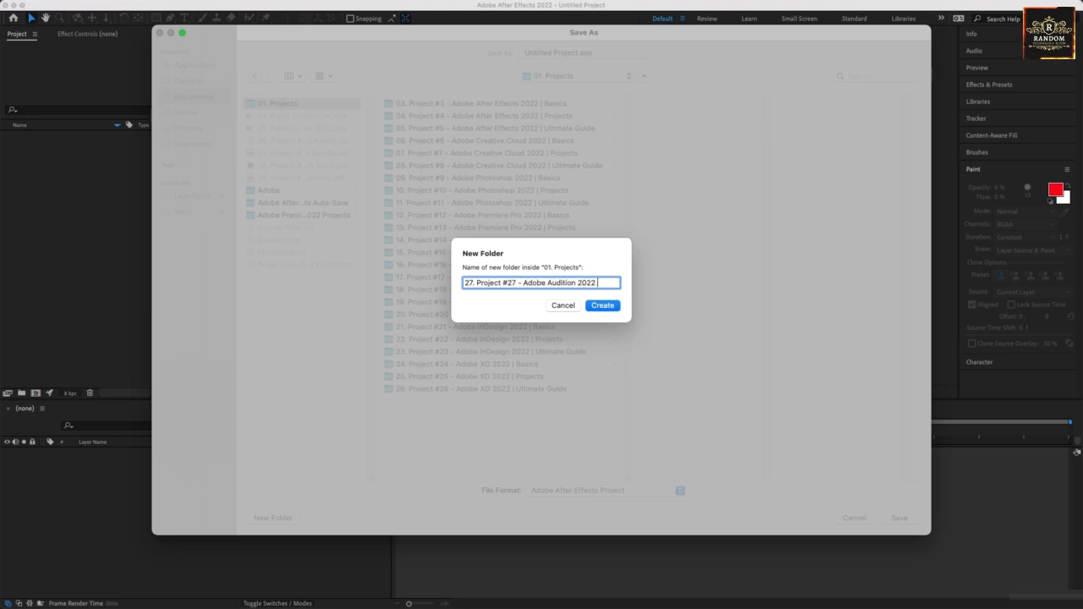
type(" | Basics")
key("super+a")
key("super+c")
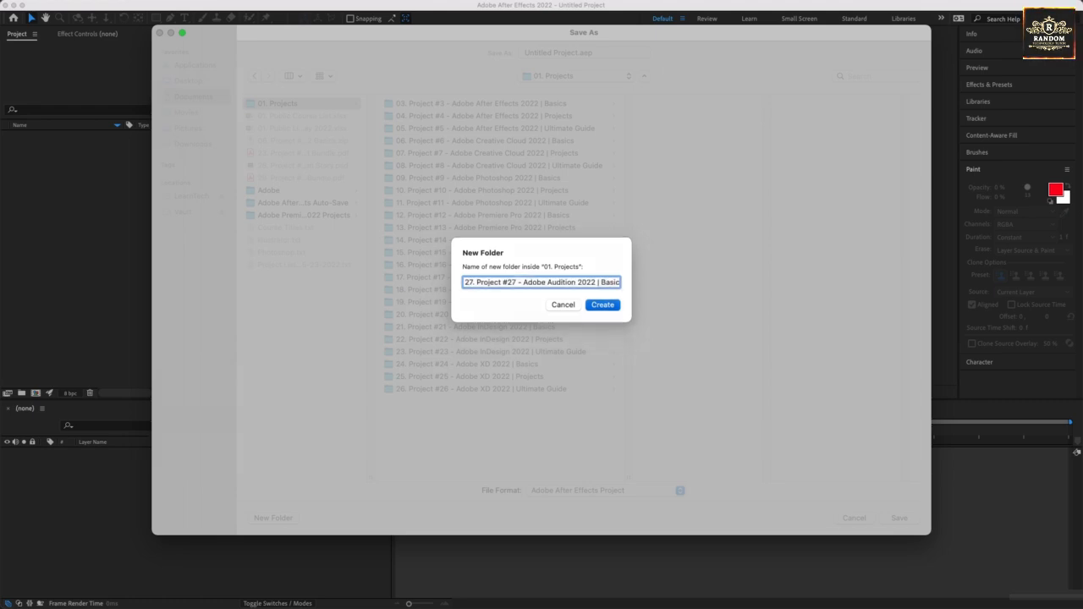
key("Return")
Save the project in the new folder as "27. Project #27 - Adobe Audition 2022 | Basics.aep", reusing the copied folder name.
left_click(567, 52)
left_click(578, 52)
left_click_drag(578, 53, 408, 63)
key("super+v")
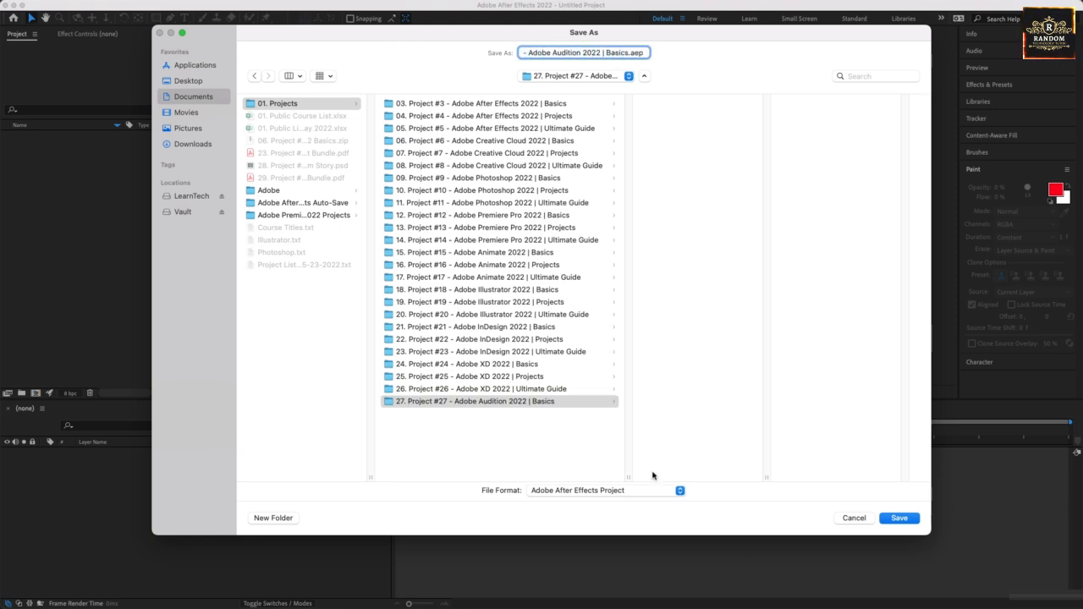
left_click(891, 520)
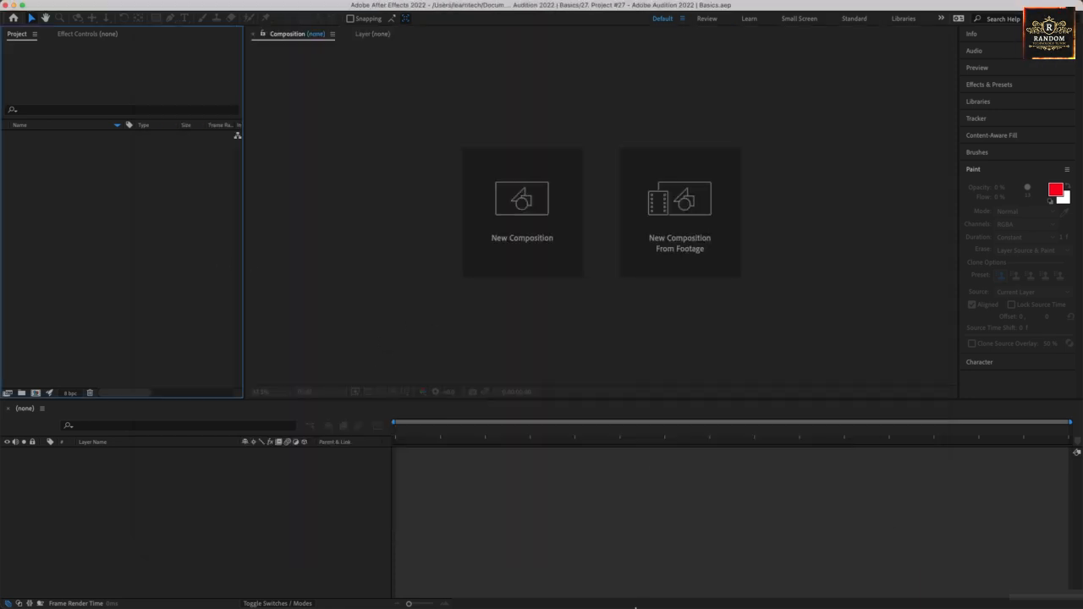
Switch to Finder through the browser's download, move the project 27 archive into its folder under Documents > 01. Projects, and extract it.
mouse_move(631, 605)
left_click(554, 584)
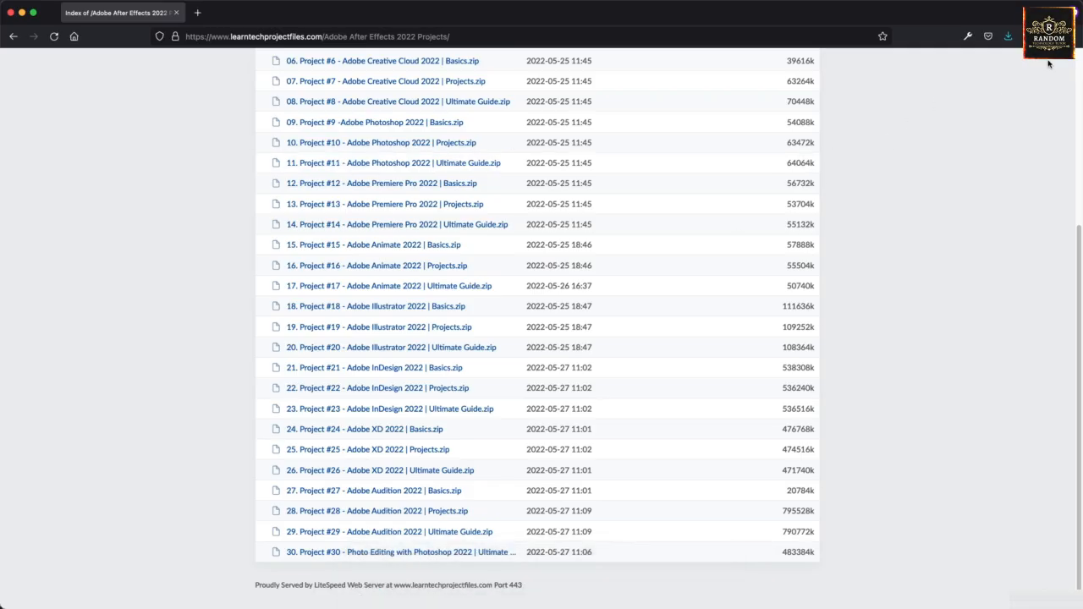
left_click(1008, 35)
left_click(1000, 64)
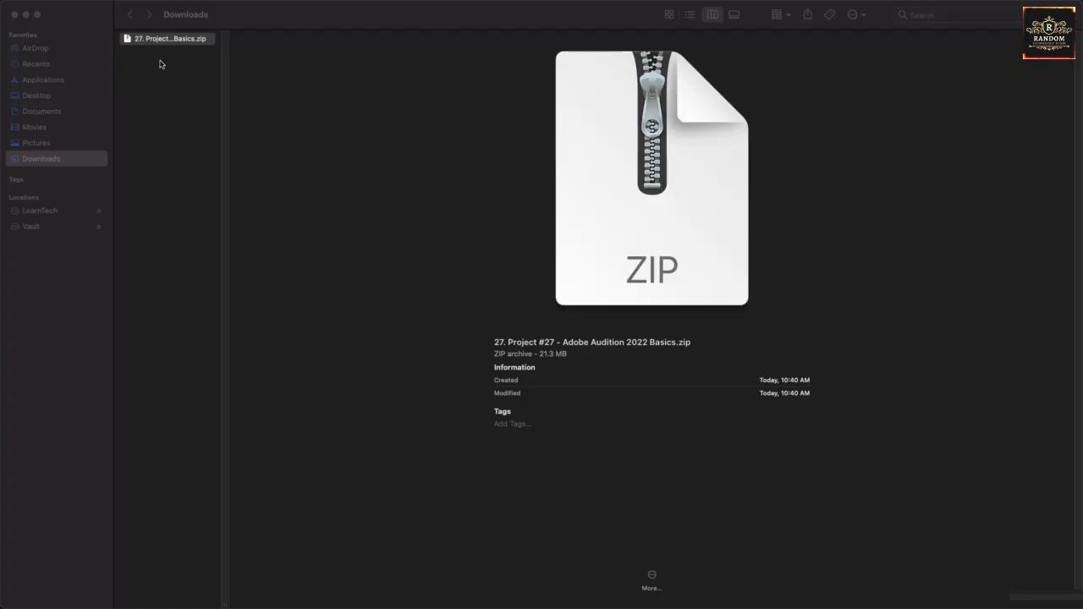
left_click_drag(164, 39, 71, 111)
left_click(70, 111)
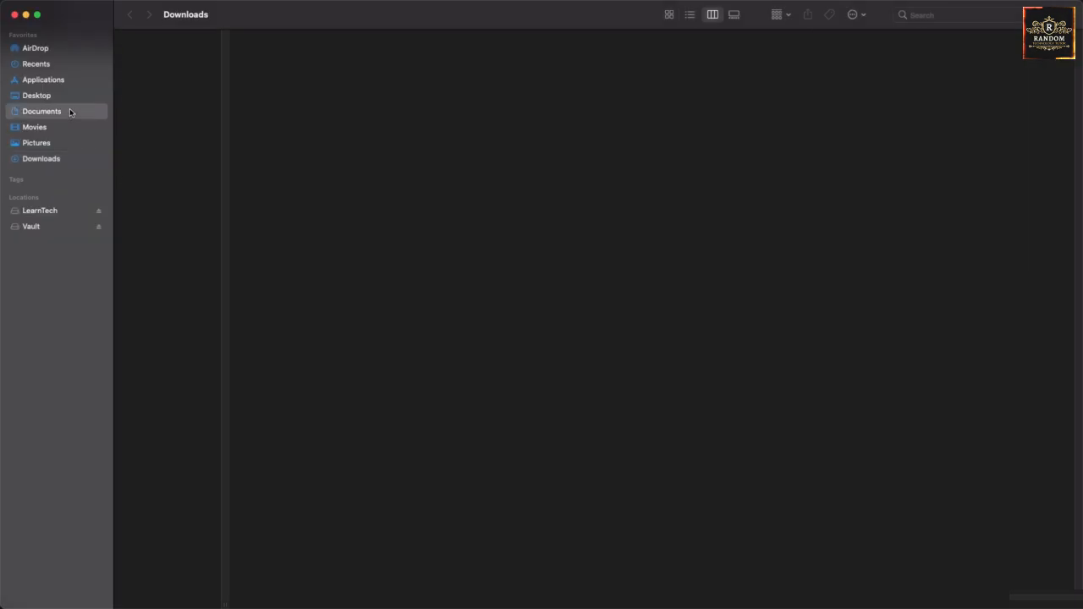
left_click_drag(158, 101, 292, 338)
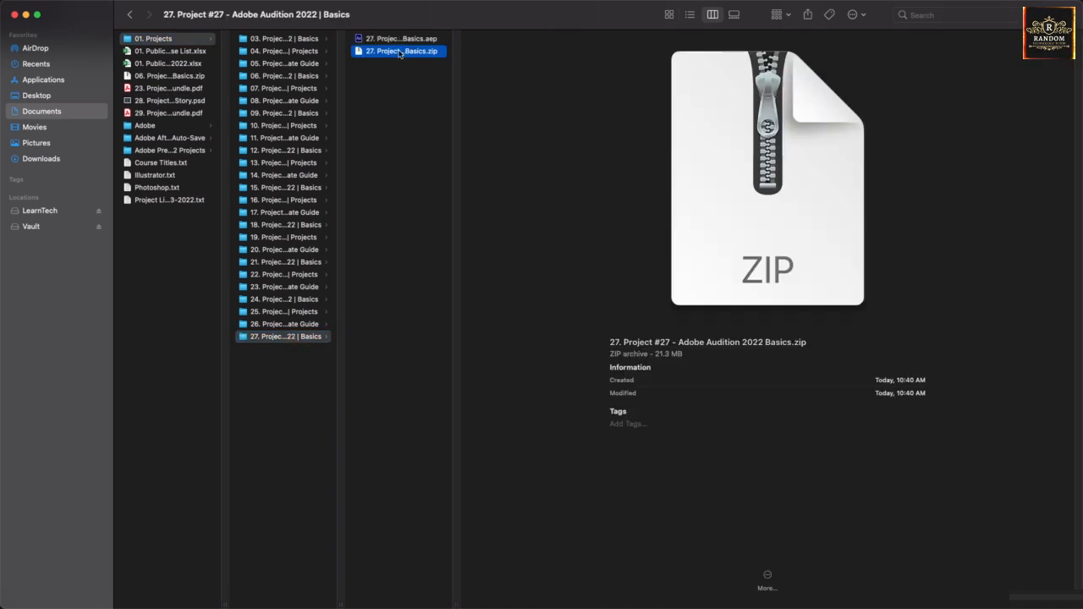
double_click(401, 53)
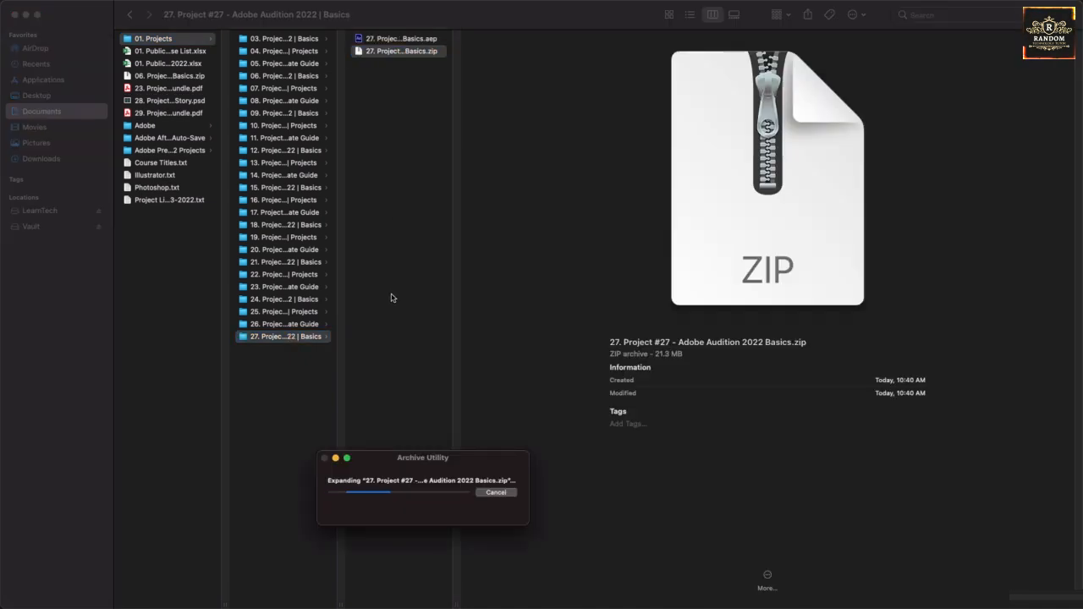
Preview the extracted project 27 files one by one, from 01. Introduction.psd through the LearnTech+ logo image.
left_click(517, 39)
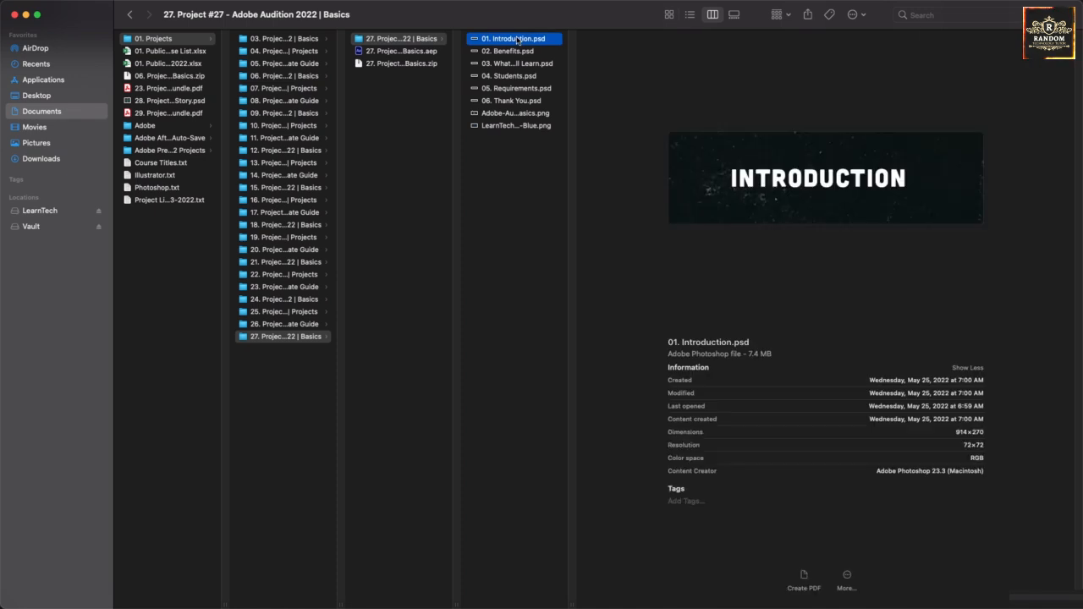
key("Down")
key("Down")
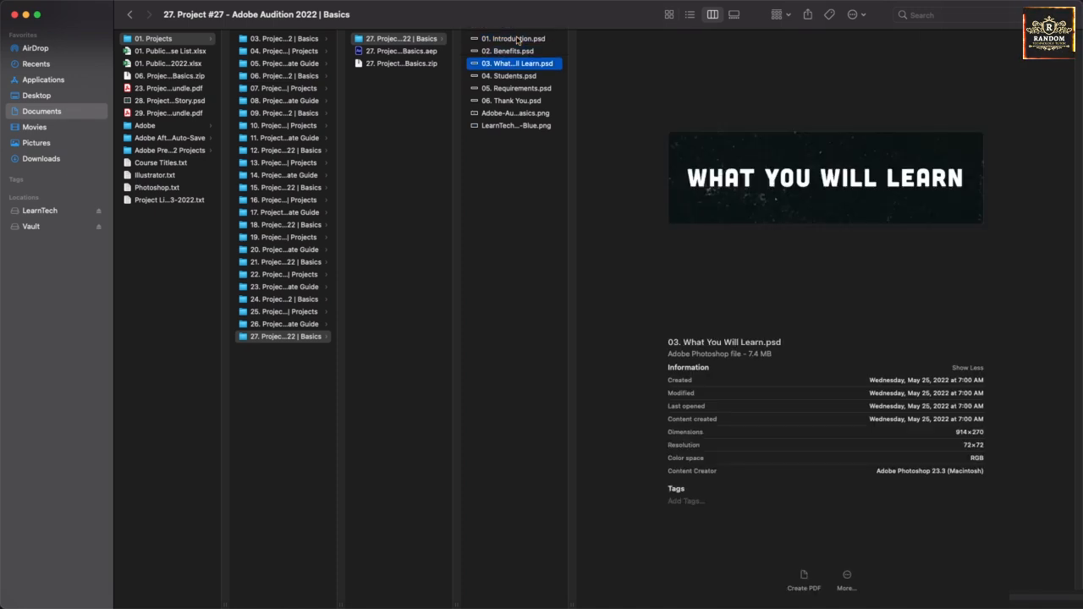
key("Down")
key("Down")
key("Down")
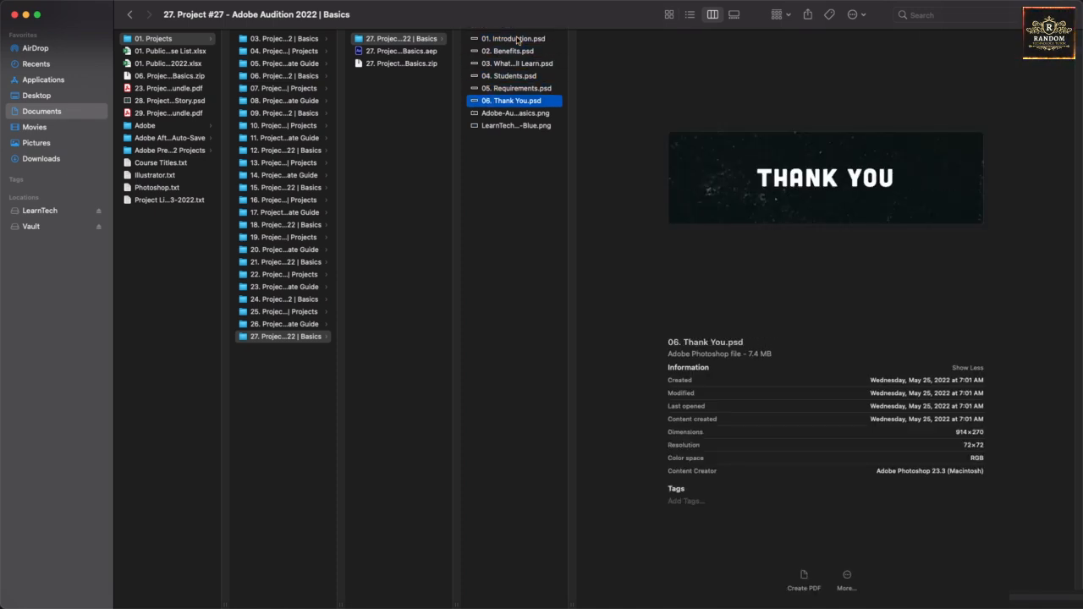
key("Down")
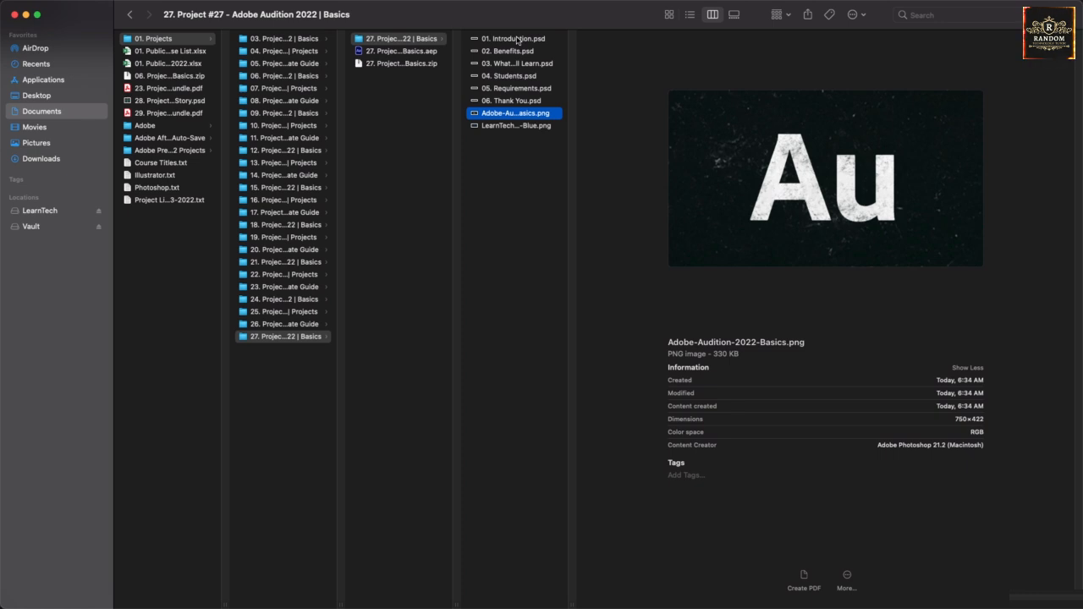
key("Down")
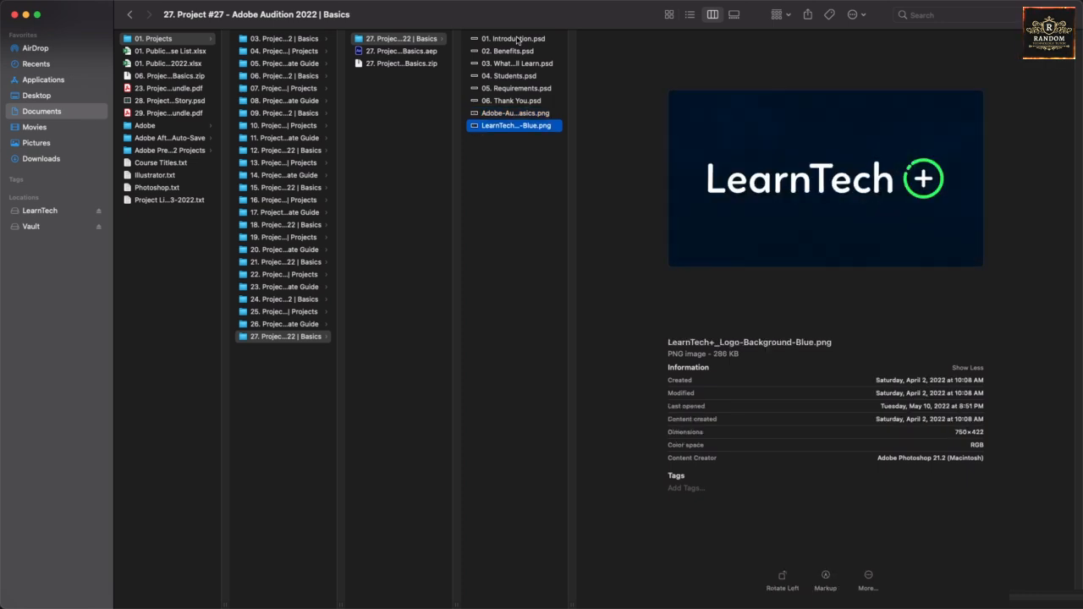
Copy "Adobe XD 2022 | Ultimate Guide.mov" from the project 26 assets folder into the extracted project 27 assets folder.
left_click(282, 325)
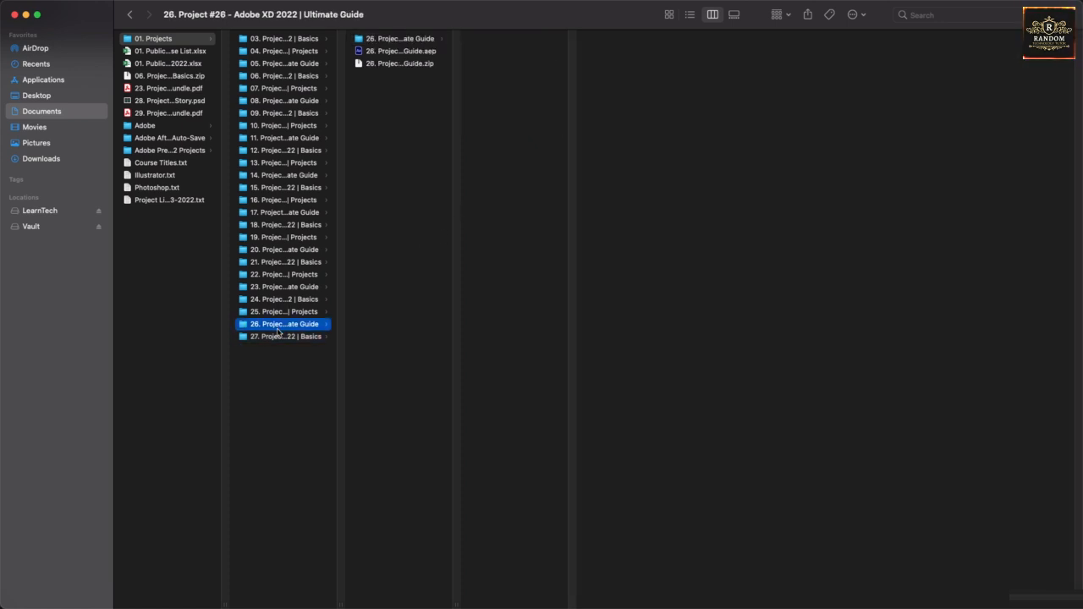
left_click(279, 337)
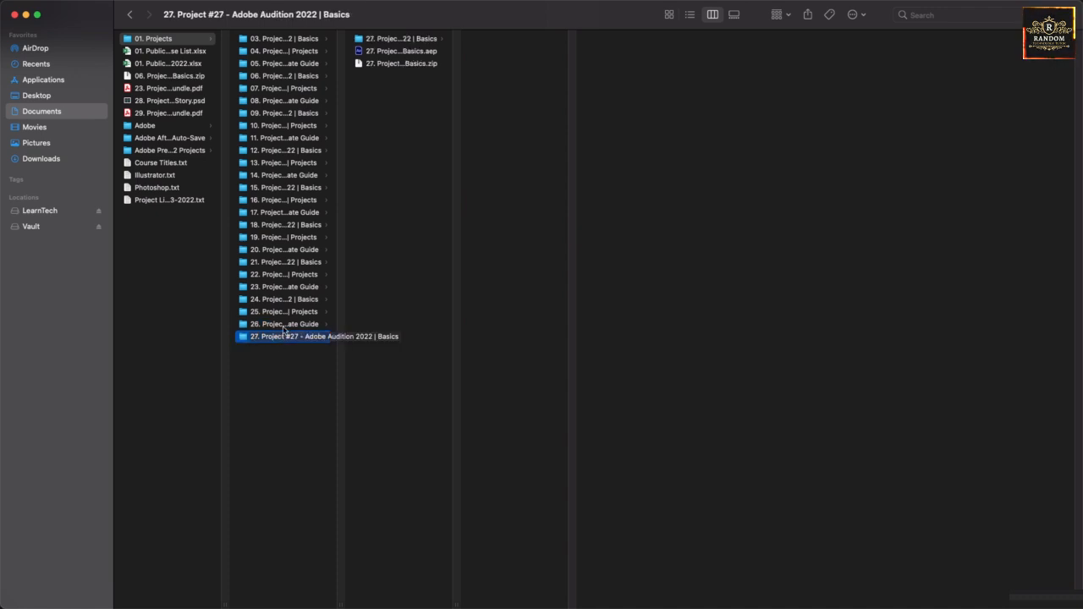
left_click(284, 327)
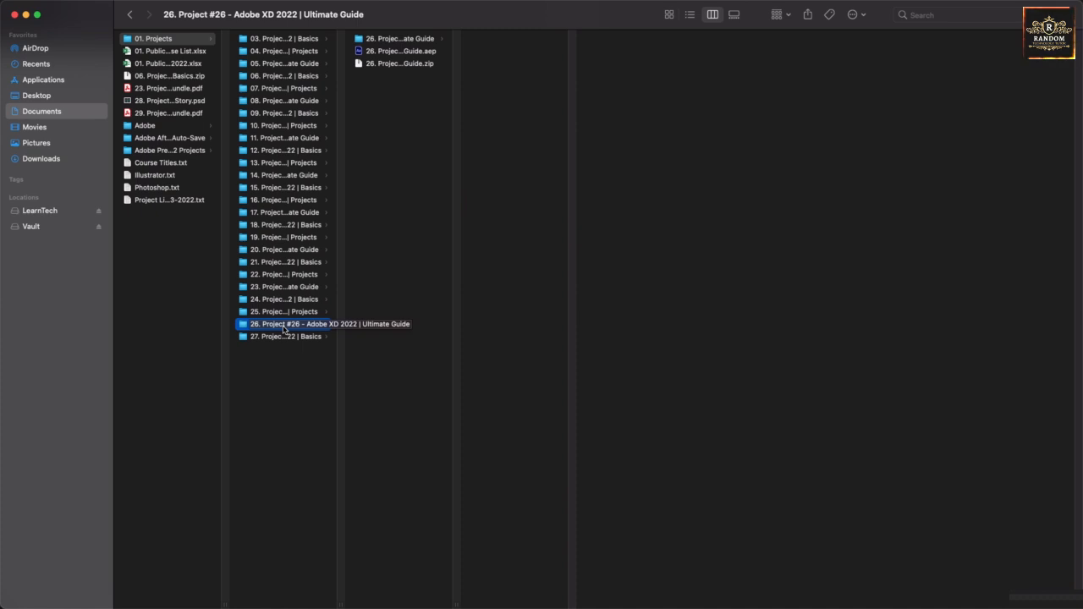
left_click(395, 39)
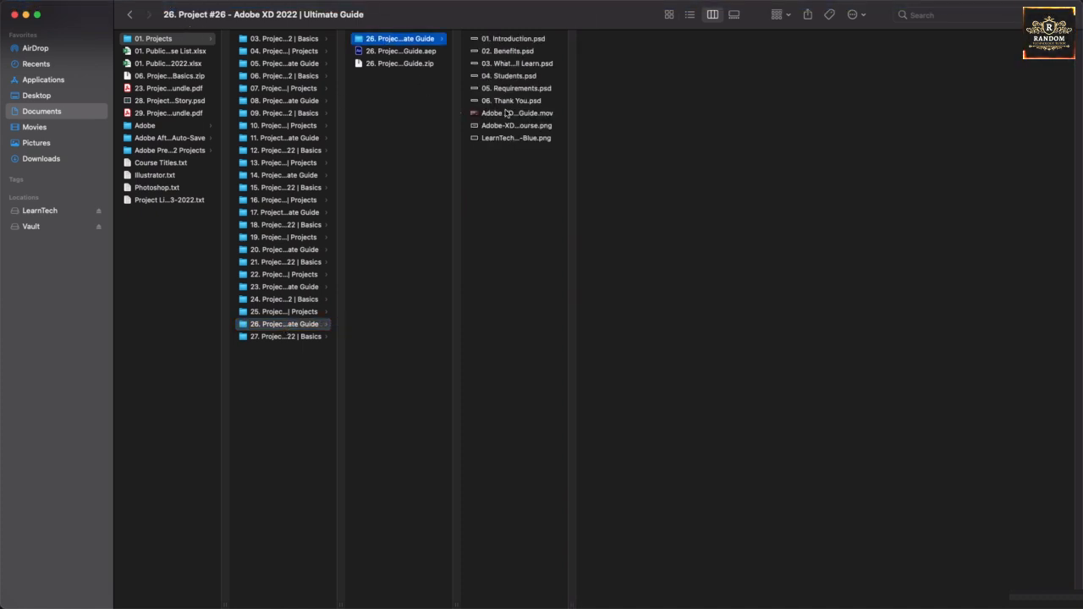
left_click(497, 115)
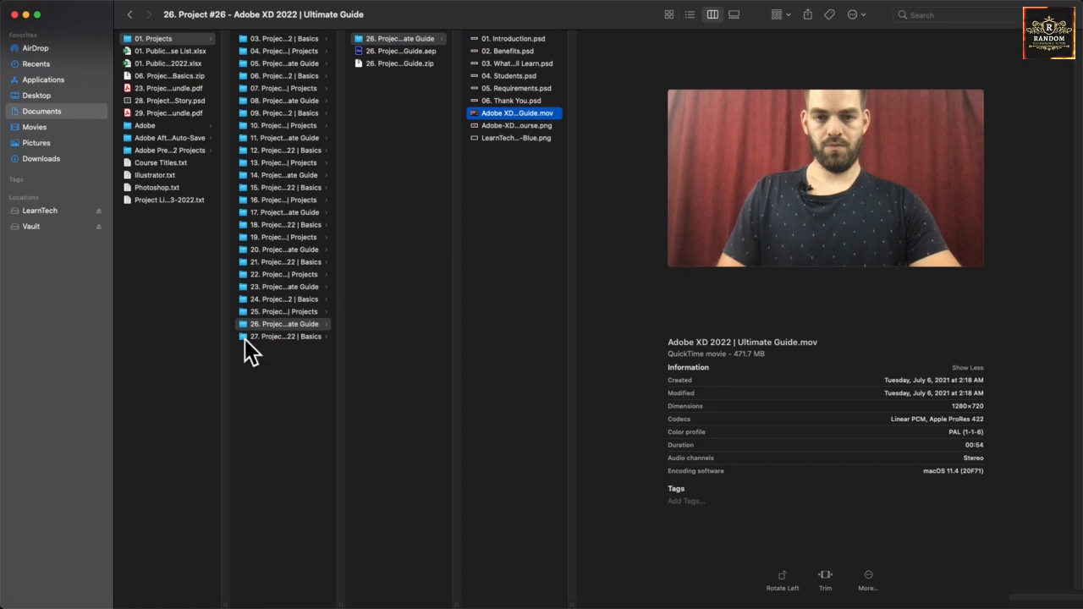
left_click(279, 335)
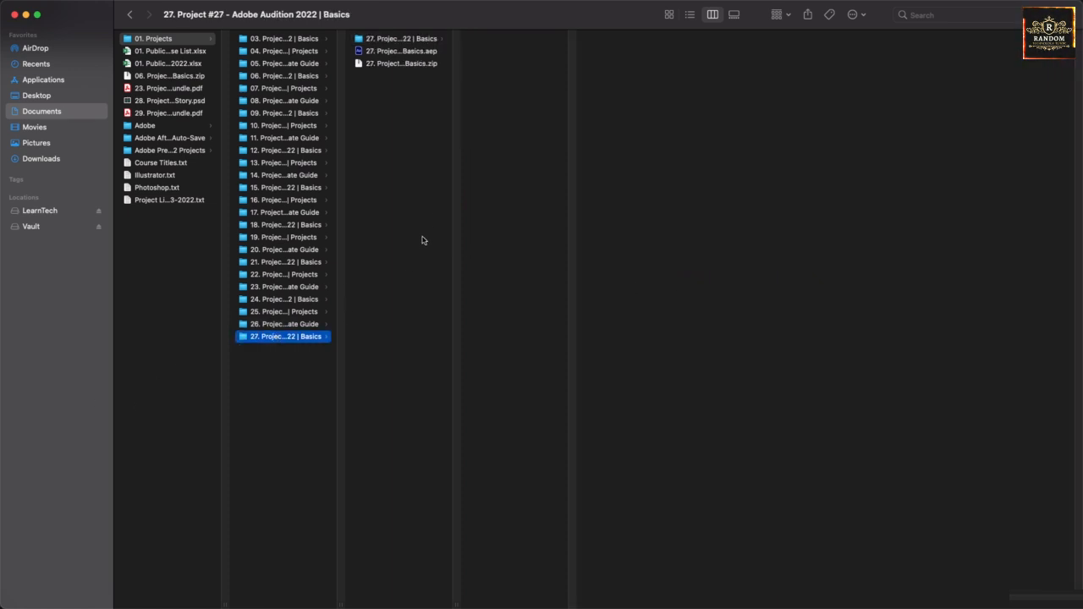
left_click(421, 40)
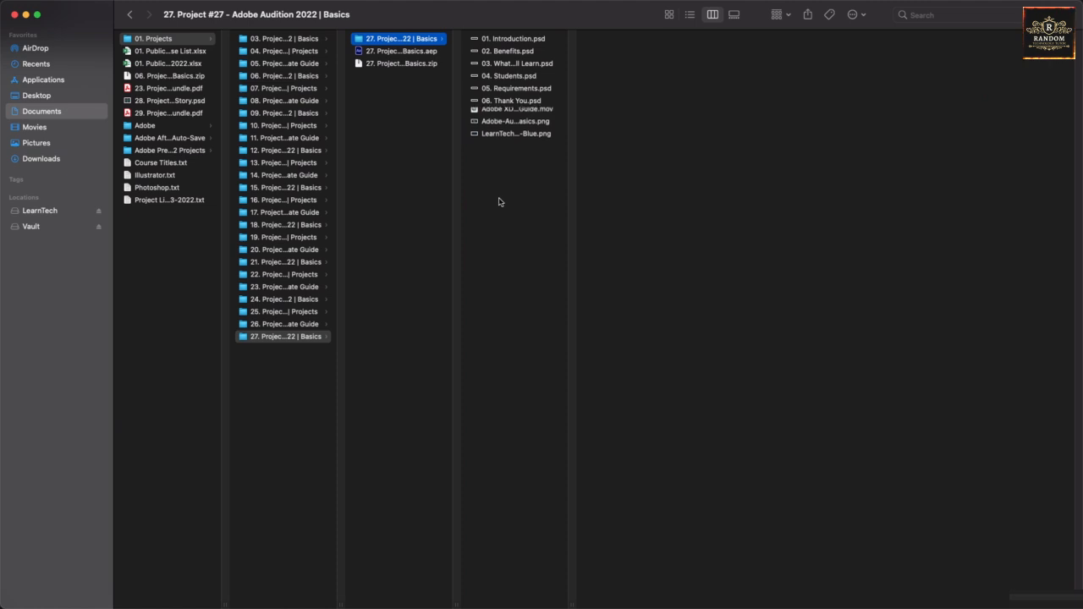
Rename "Adobe XD 2022 | Ultimate Guide.mov" as "Adobe-Audition-2022-Basics.mov", reusing the name of the Adobe Audition PNG.
left_click(513, 126)
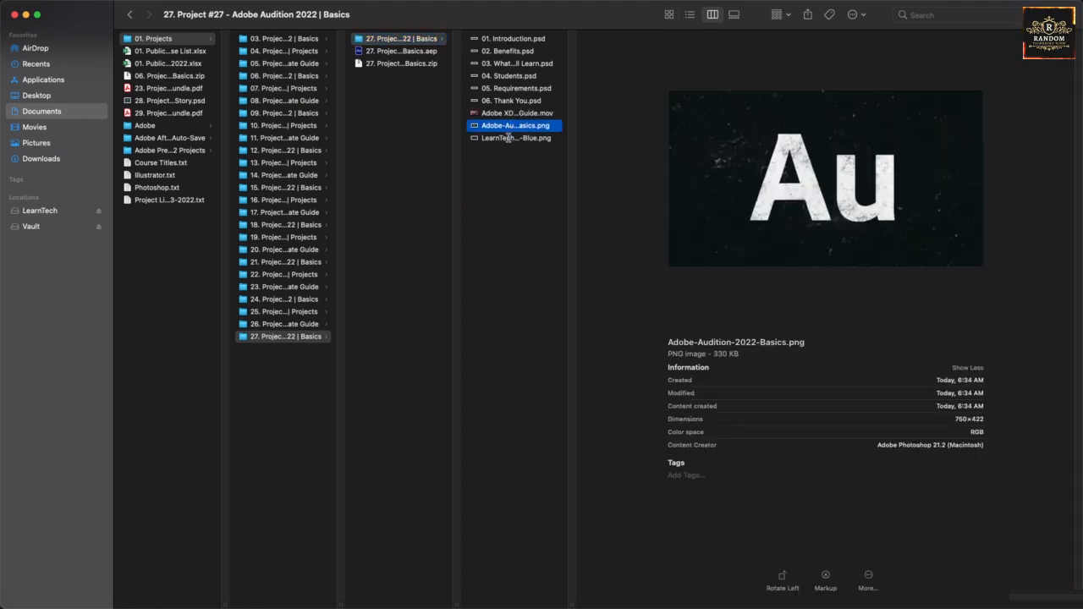
key("Return")
key("super+c")
left_click(500, 116)
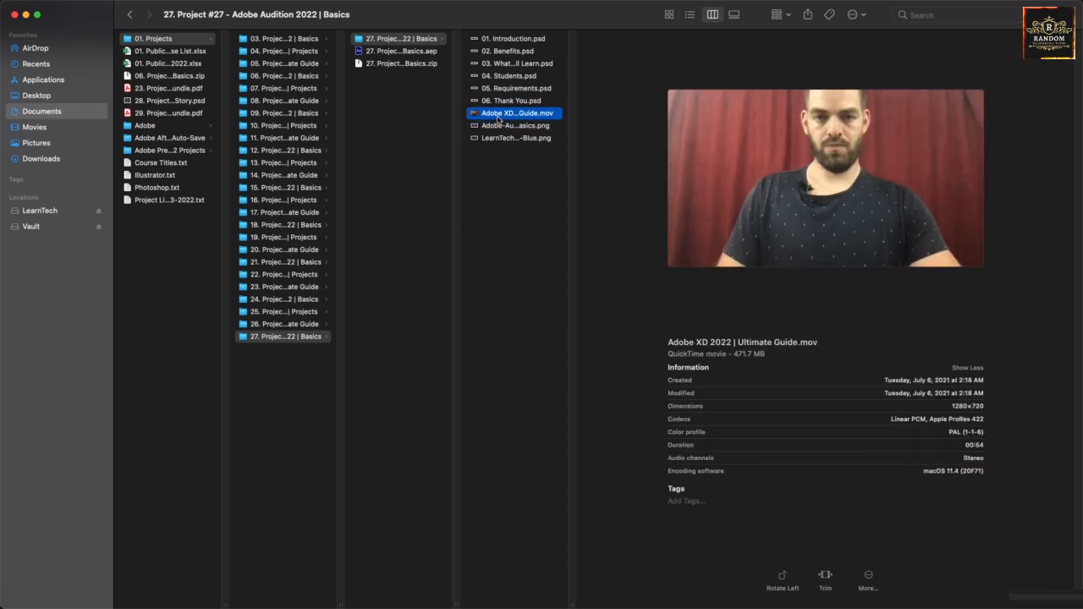
key("Return")
key("super+v")
key("Return")
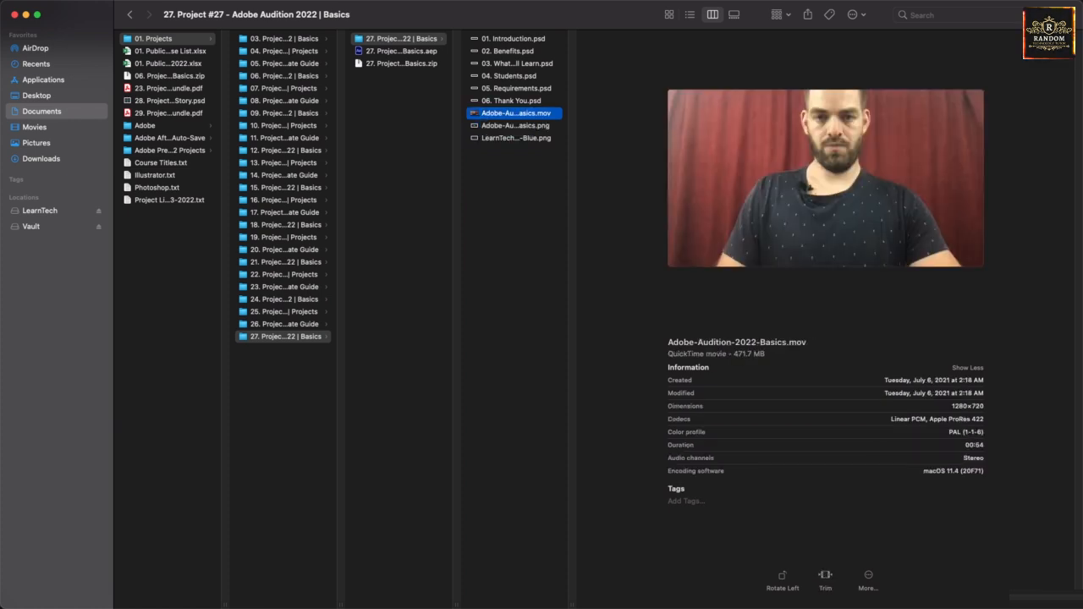
left_click(546, 231)
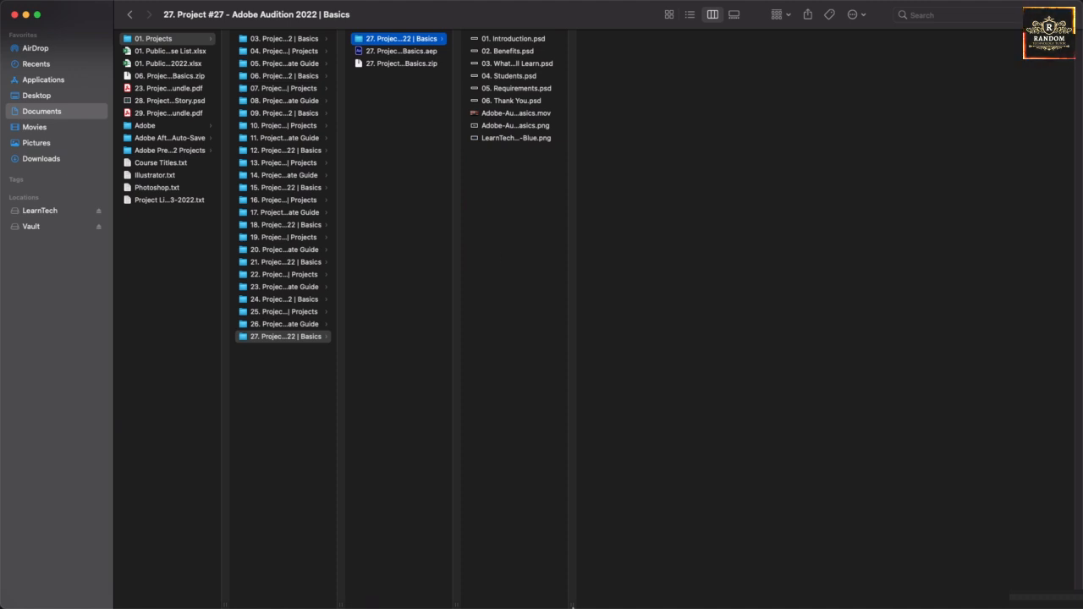
Switch to After Effects and import all nine files from the extracted project 27 assets folder as footage.
left_click(593, 590)
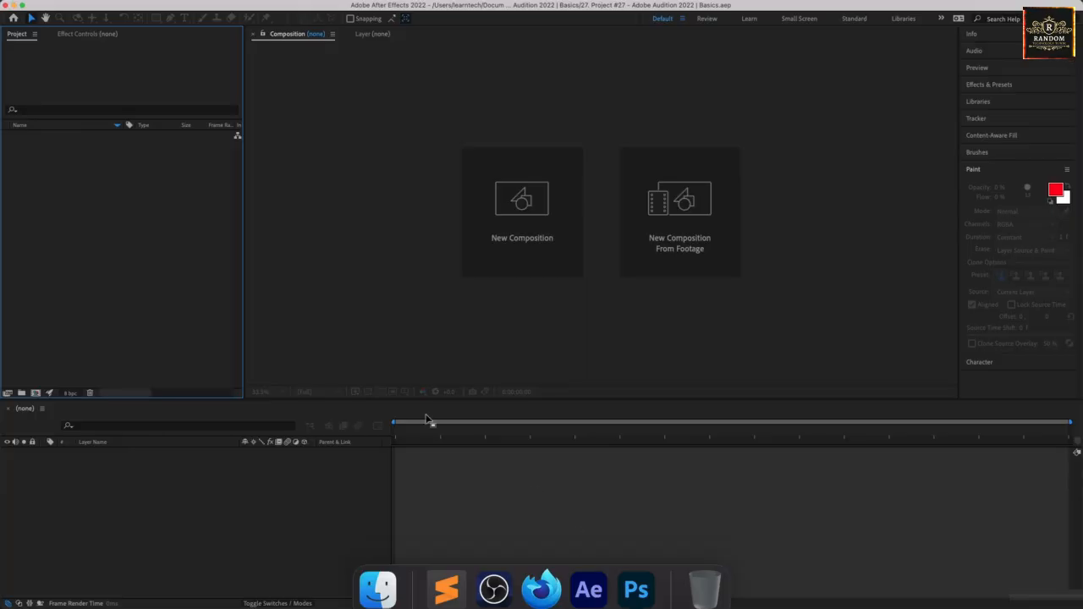
double_click(165, 322)
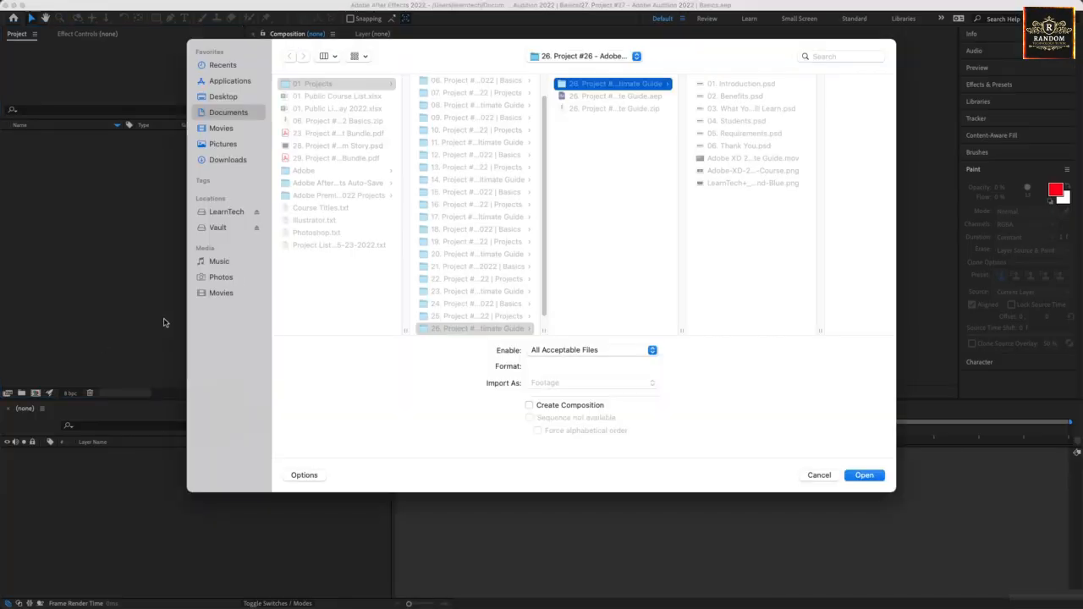
scroll(513, 248, "down", 1)
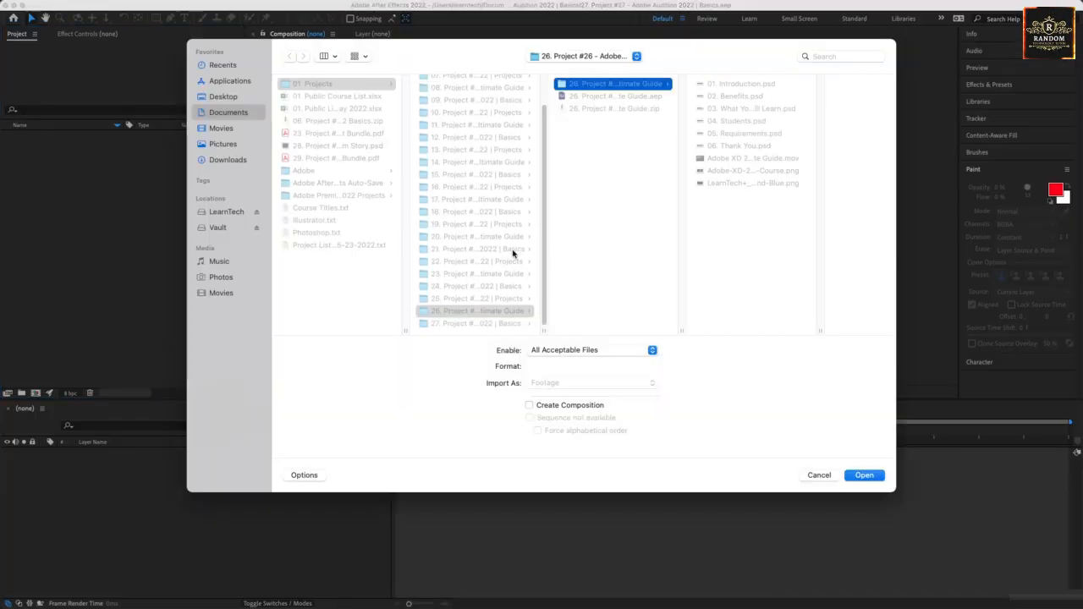
left_click(462, 324)
left_click(623, 88)
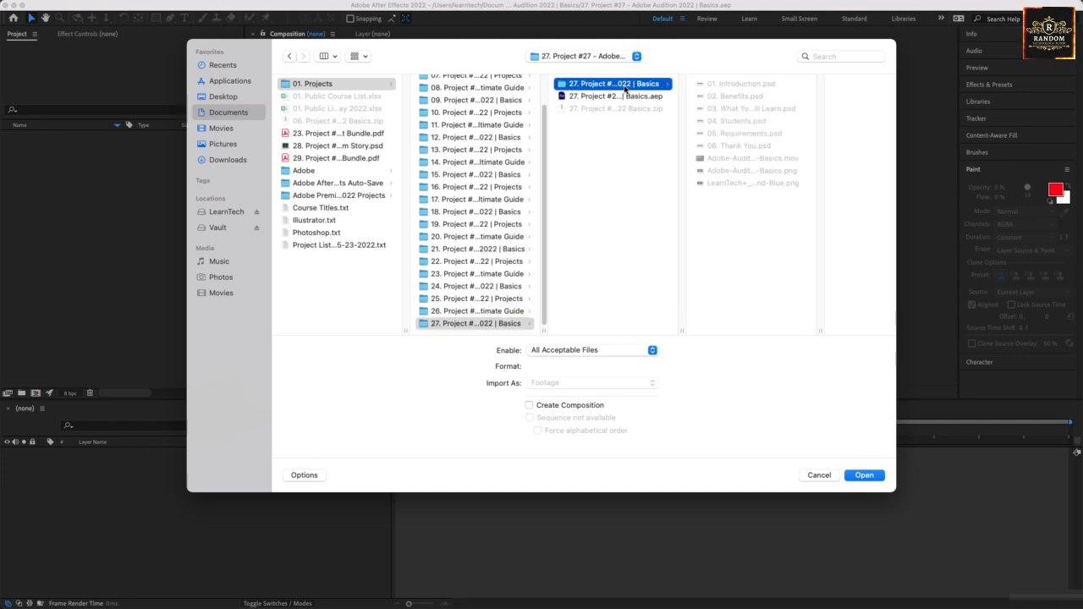
left_click(727, 228)
key("super+a")
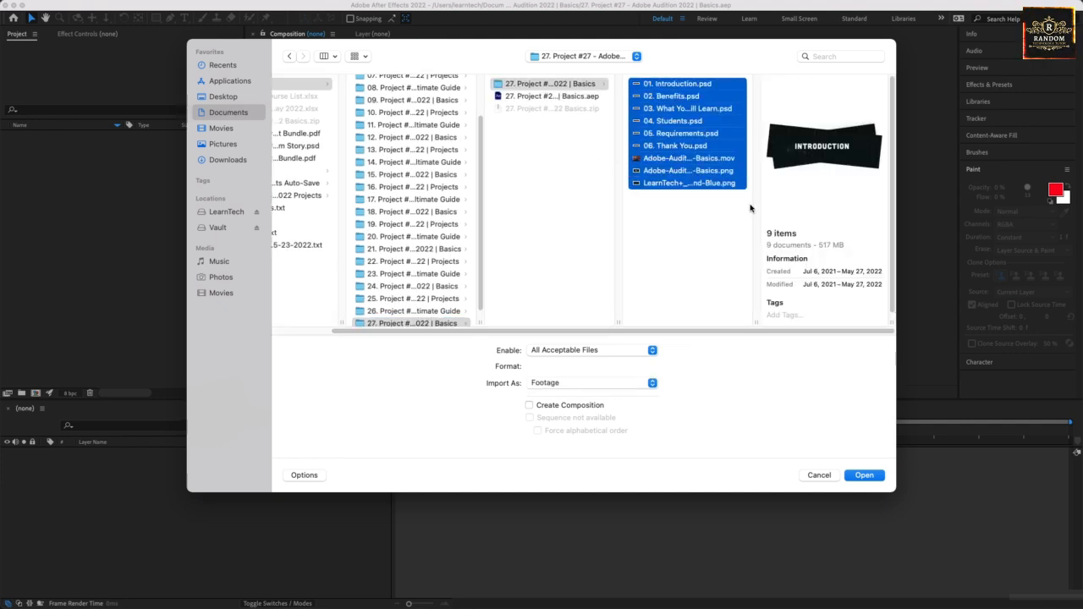
left_click(863, 475)
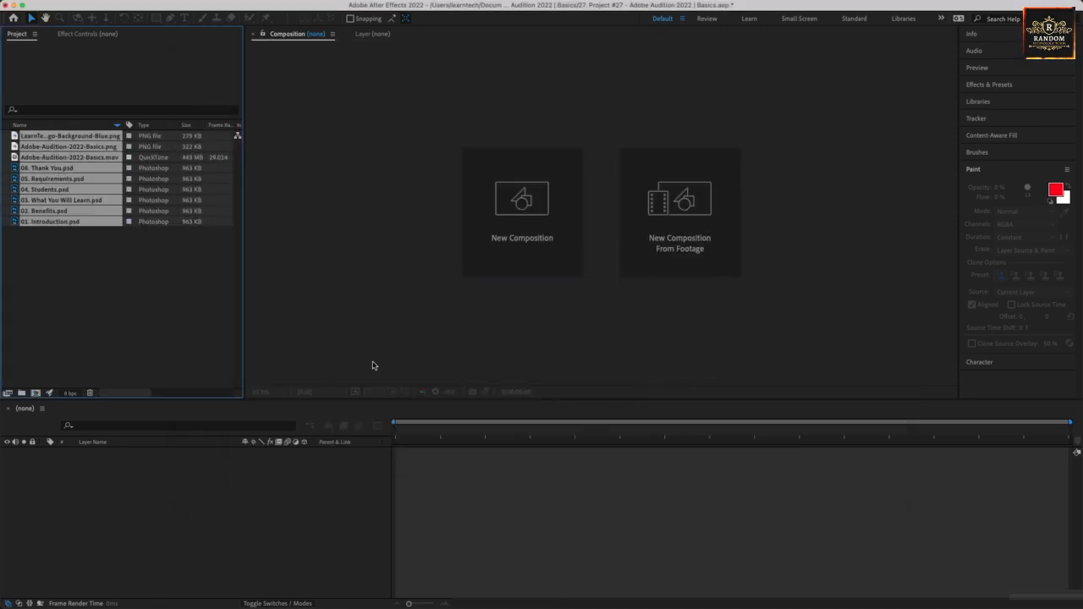
left_click(58, 256)
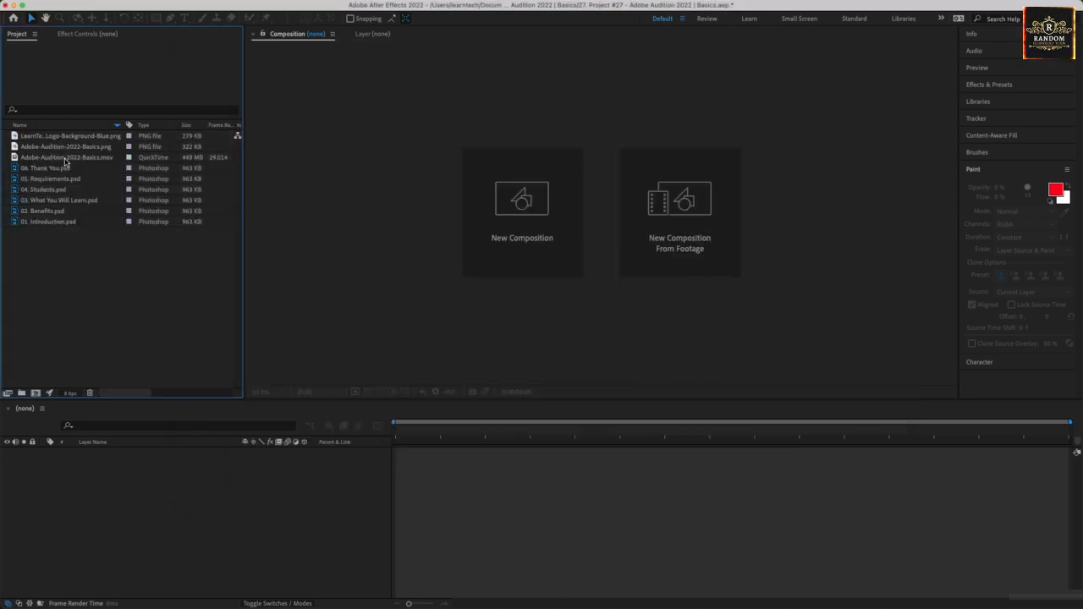
Create a composition from Adobe-Audition-2022-Basics.mov and lock its video layer.
left_click_drag(66, 161, 110, 489)
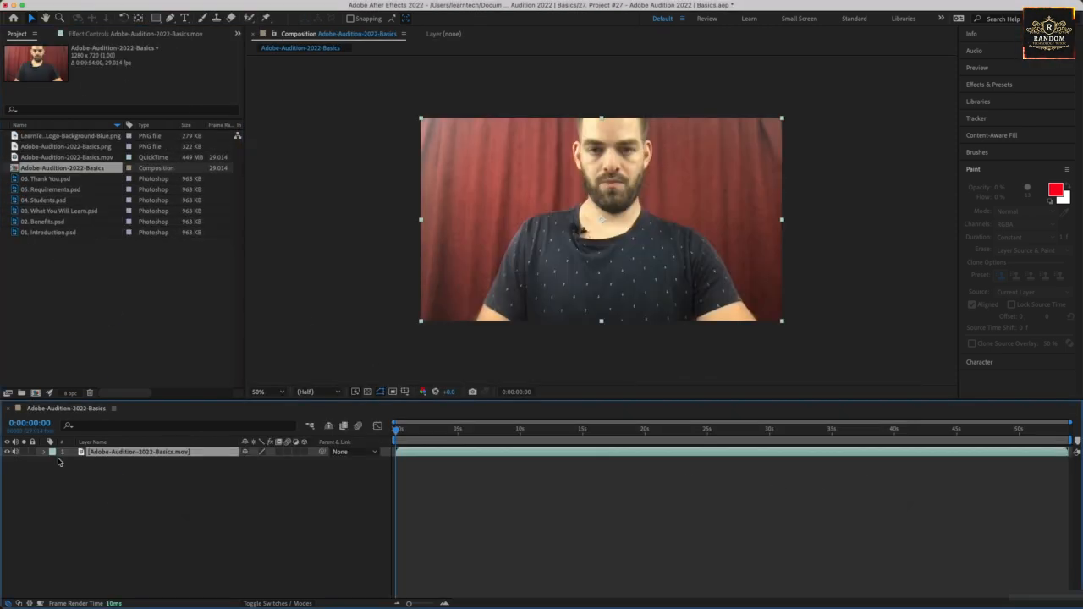
left_click(32, 457)
Add the six PSD titles, 01. Introduction through 06. Thank You, above the video layer and trim them to about 5 seconds.
left_click_drag(57, 273, 56, 175)
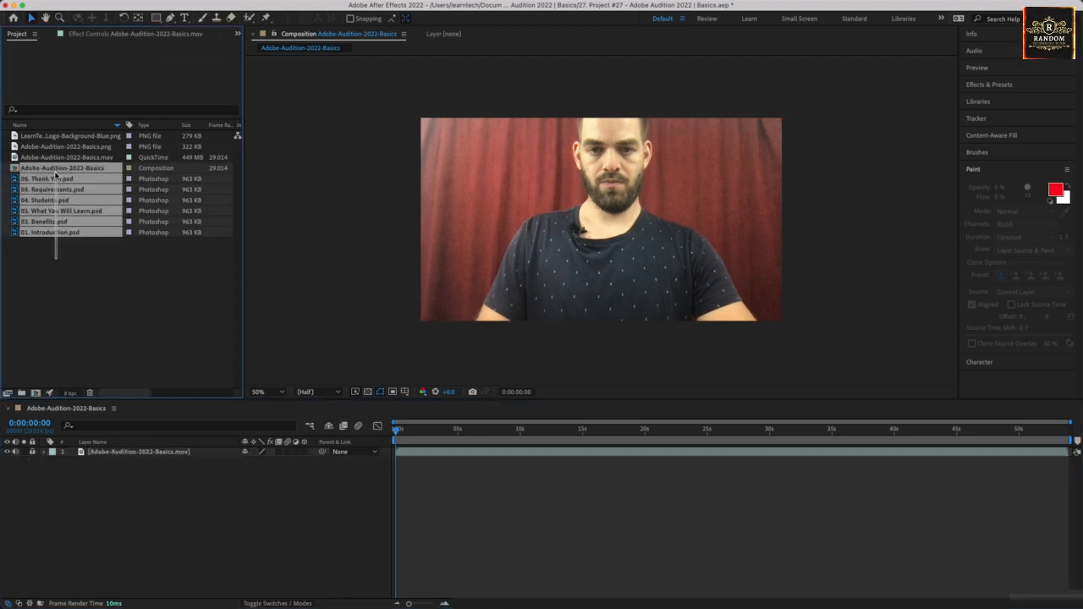
left_click(58, 168, "super")
left_click_drag(63, 227, 91, 453)
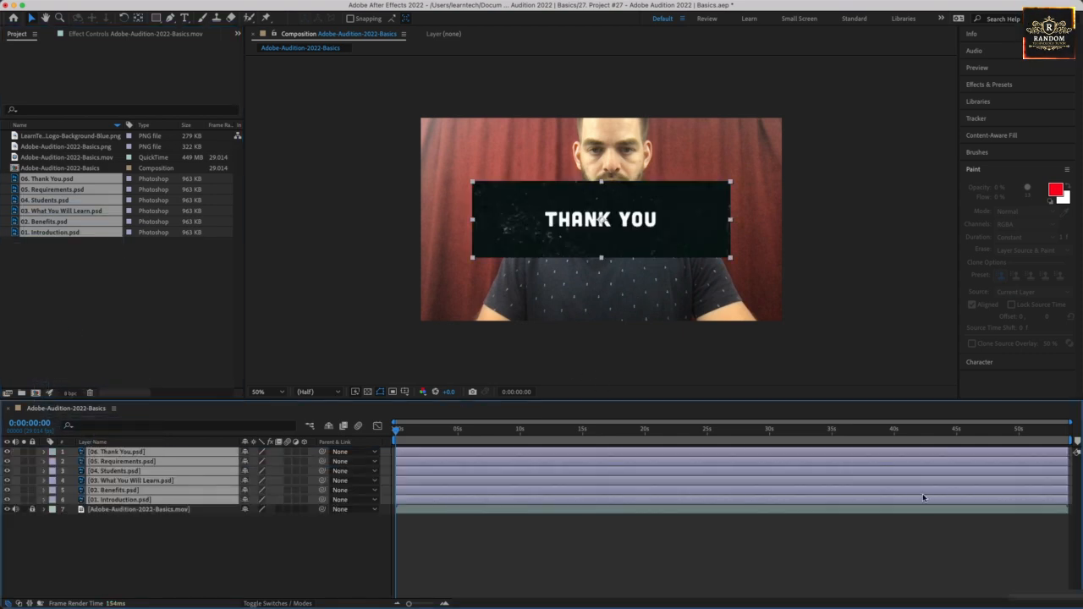
left_click_drag(1066, 474, 458, 474)
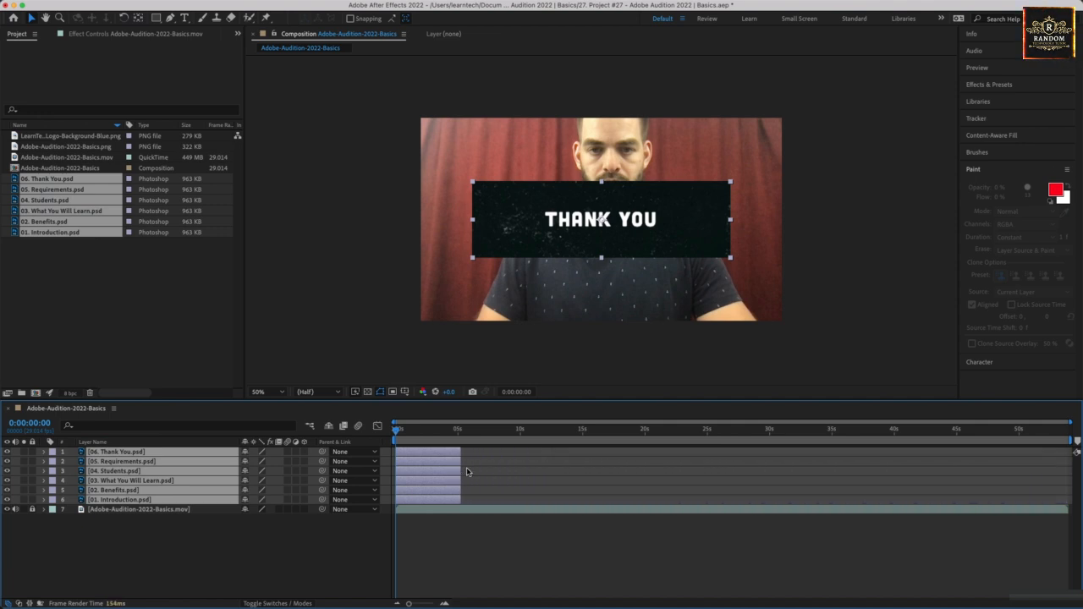
Enlarge the six PSD title layers together and shift them to start at about 5 seconds.
left_click(727, 256)
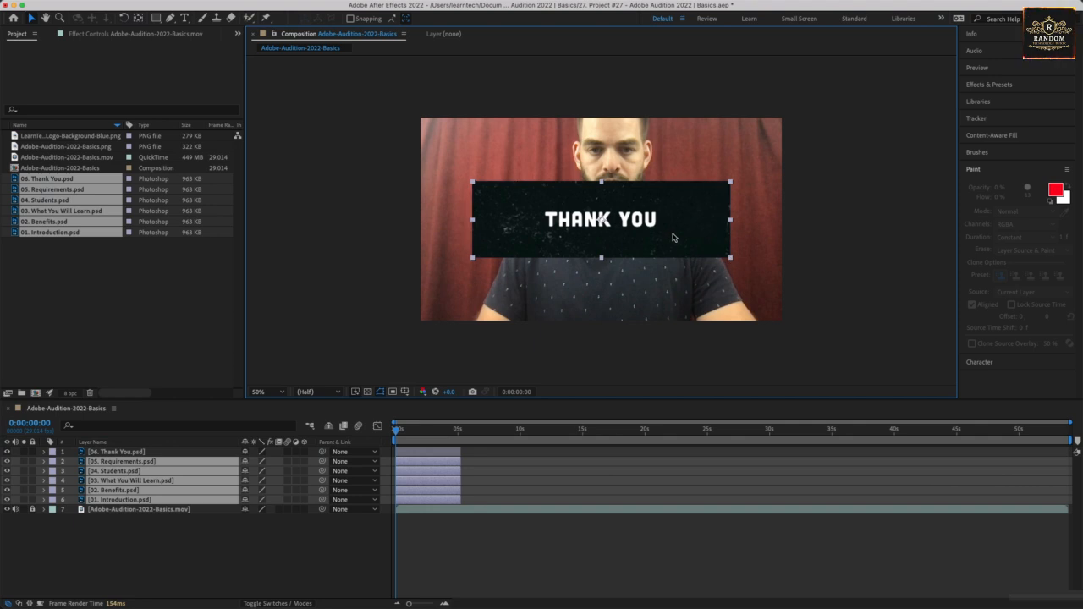
left_click(120, 453)
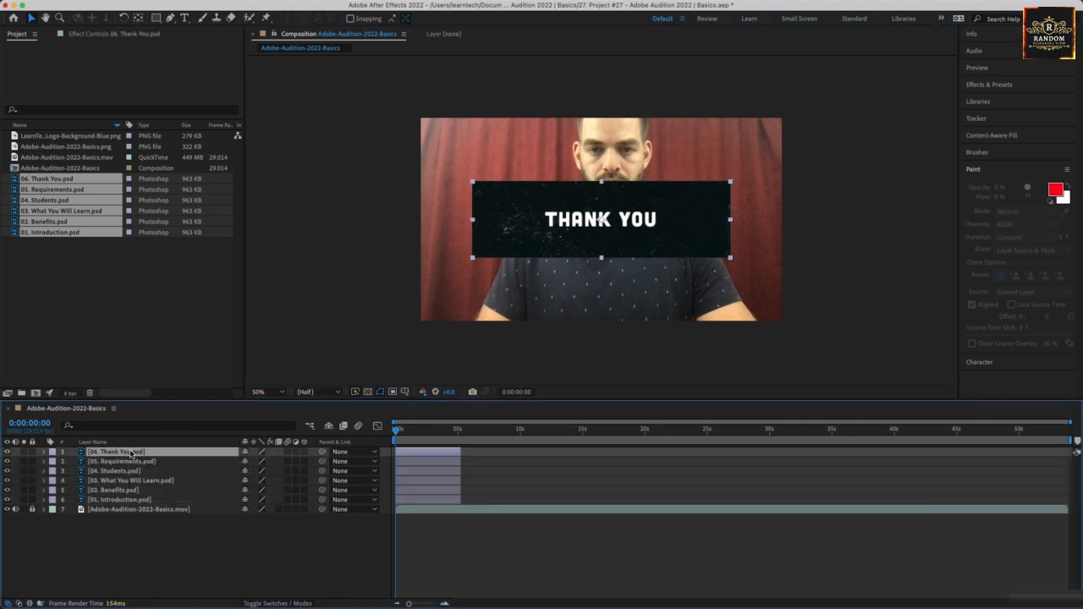
left_click(127, 497, "shift")
left_click_drag(731, 261, 764, 301)
left_click_drag(442, 455, 506, 459)
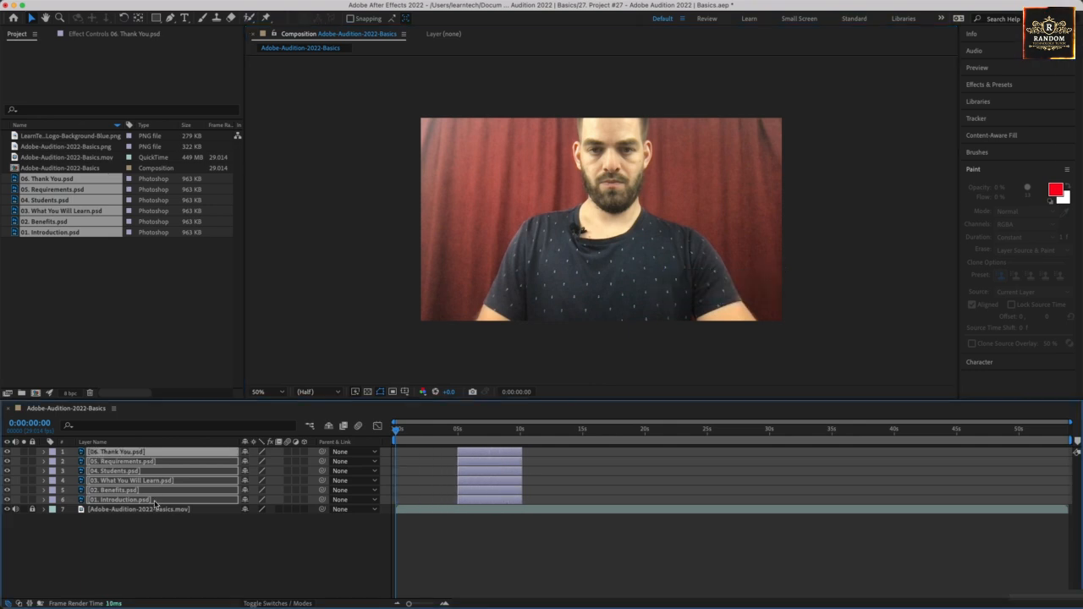
Stagger the six title layers end to end from 01. Introduction at about 5 seconds to 06. Thank You ending at about 36 seconds.
left_click(155, 501, "super")
left_click_drag(468, 490, 822, 453)
left_click(547, 488, "super")
left_click(616, 481, "super")
left_click(689, 471, "super")
left_click(756, 460, "super")
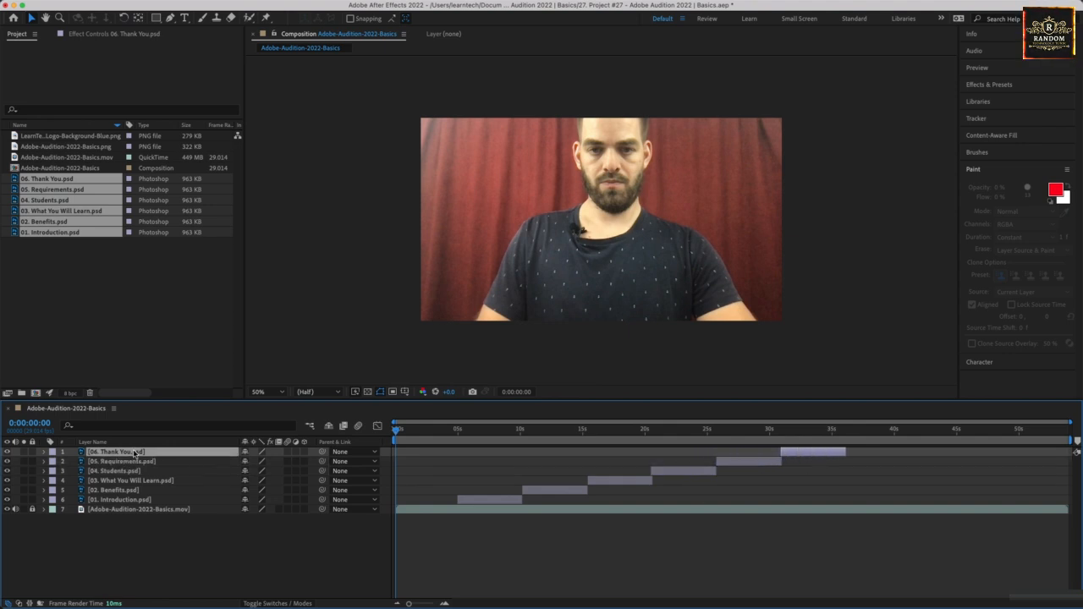
Add Adobe-Audition-2022-Basics.png on top twice: enlarged to fill the frame for the first 5 seconds, and from about 45 seconds to the end.
left_click_drag(78, 148, 97, 448)
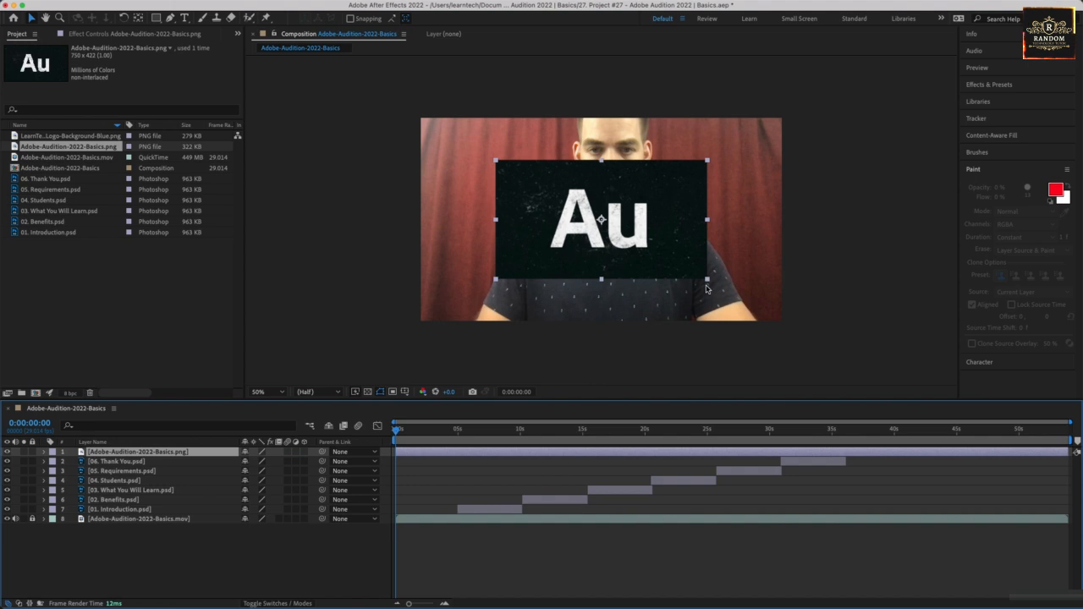
left_click_drag(706, 279, 785, 323)
left_click(778, 348)
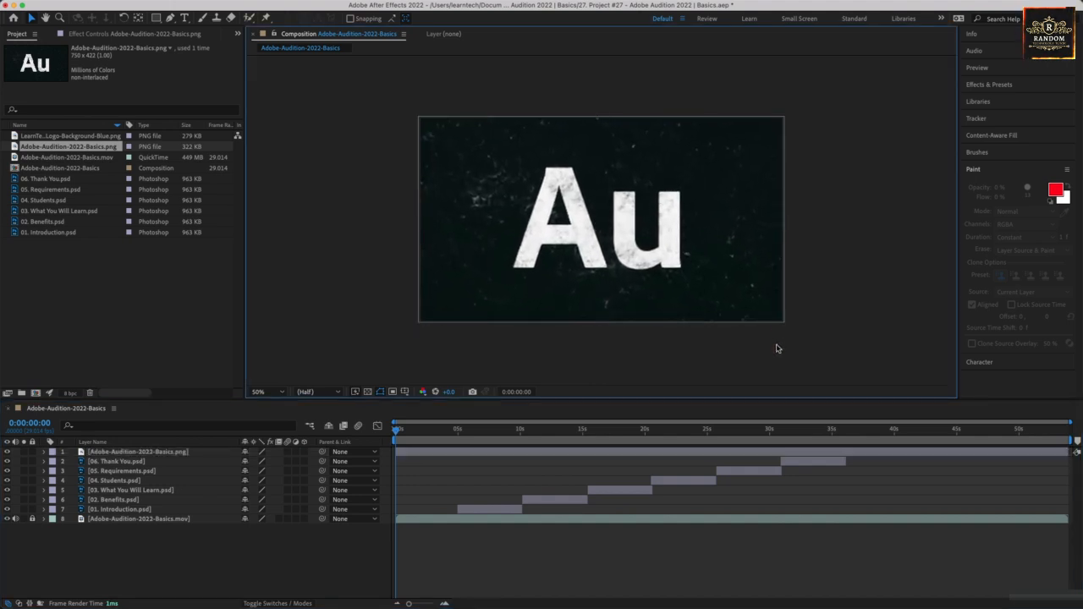
left_click_drag(1068, 453, 365, 458)
left_click_drag(48, 147, 89, 453)
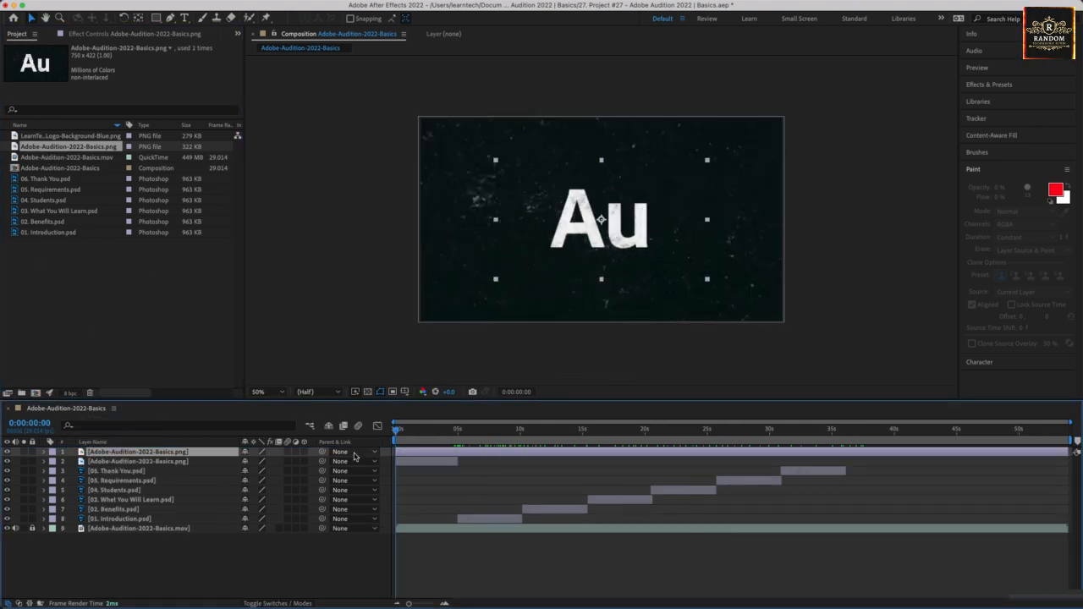
left_click_drag(400, 453, 956, 467)
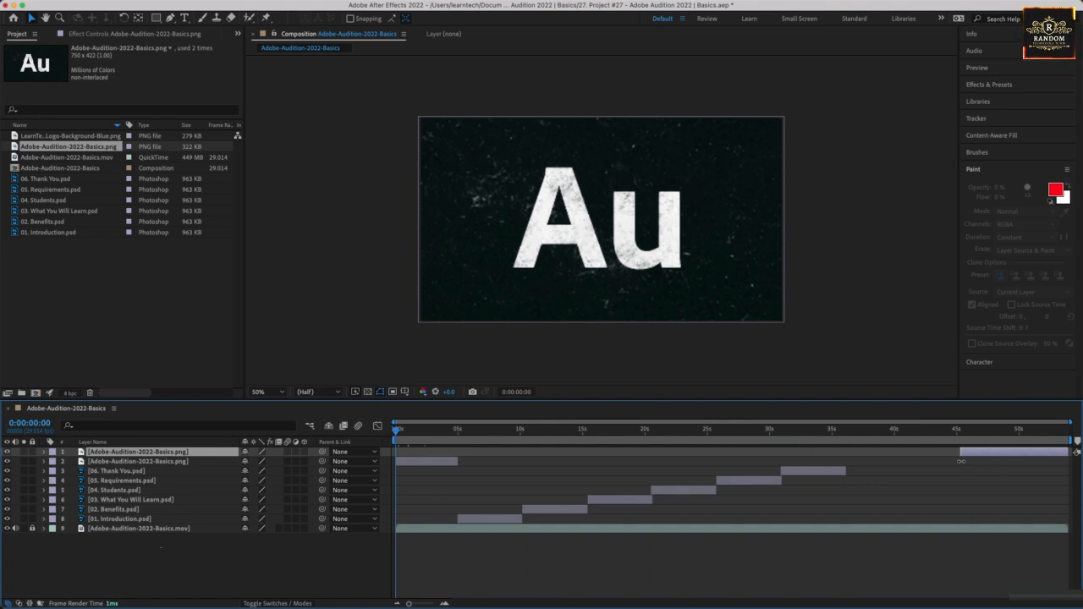
Add the LearnTech+ logo PNG as the top layer, enlarged to fill the frame and trimmed to start at about 50 seconds.
left_click_drag(106, 136, 130, 453)
left_click_drag(707, 279, 773, 326)
left_click(737, 369)
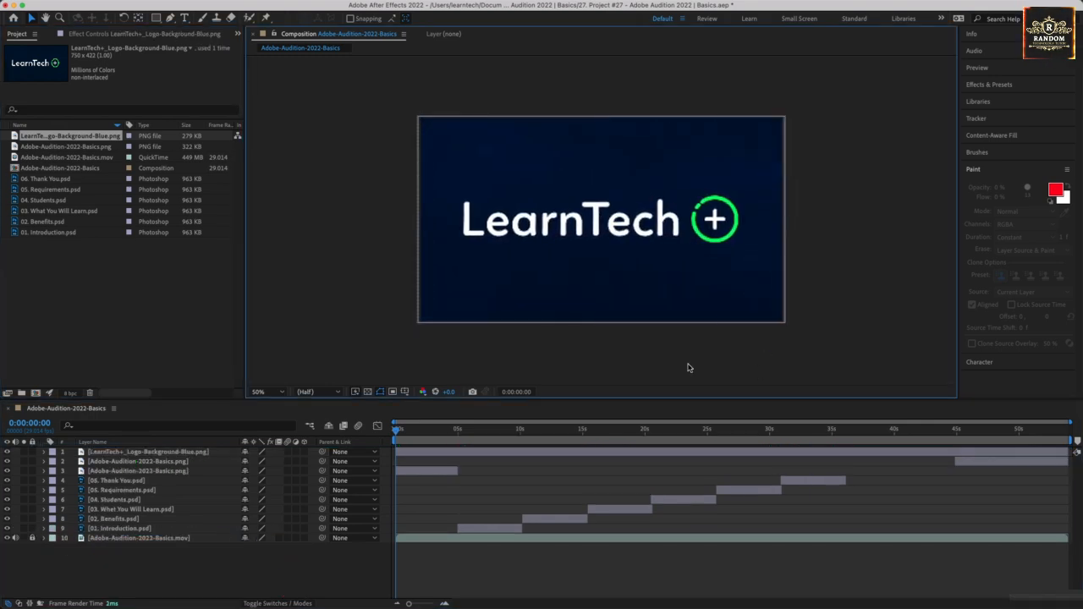
left_click_drag(396, 451, 1017, 457)
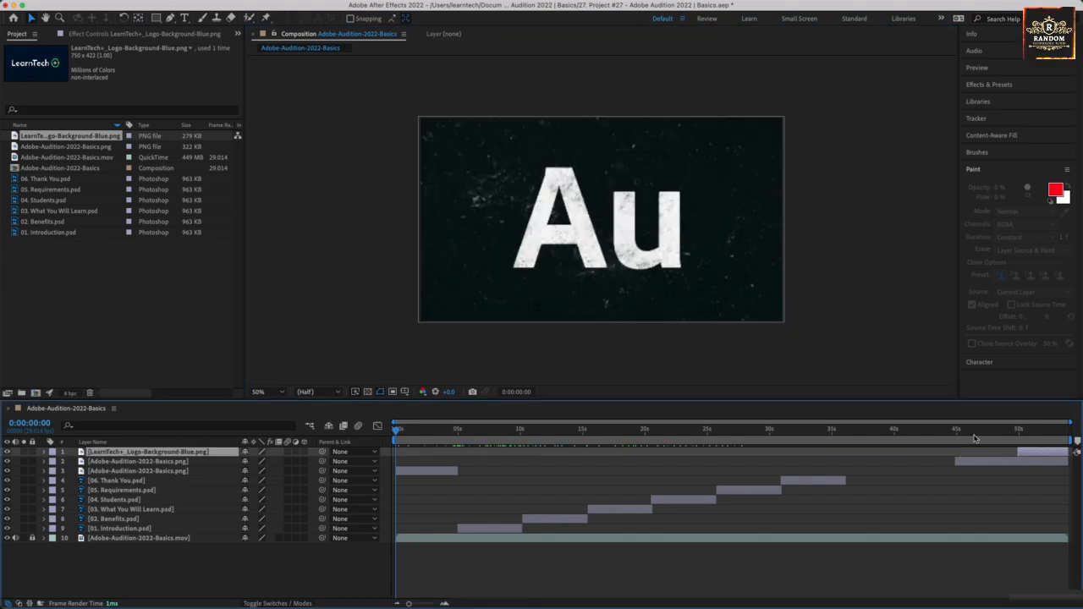
Enlarge the closing Adobe-Audition-2022-Basics.png layer to fill the frame at 0:00:45:11 and save the project.
left_click(987, 432)
left_click_drag(988, 433, 961, 431)
left_click(687, 258)
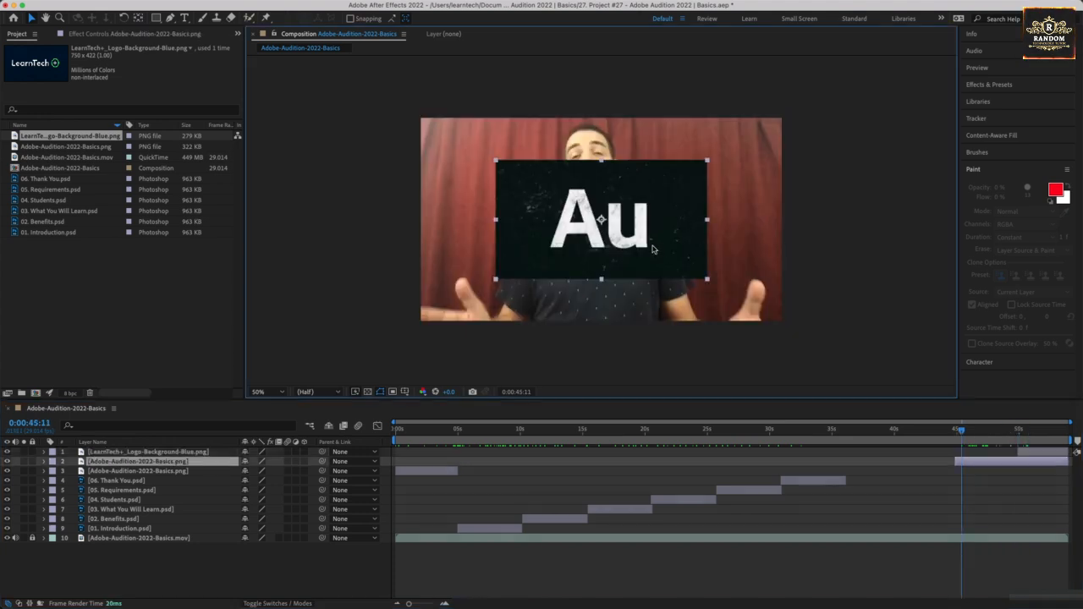
left_click_drag(707, 278, 768, 324)
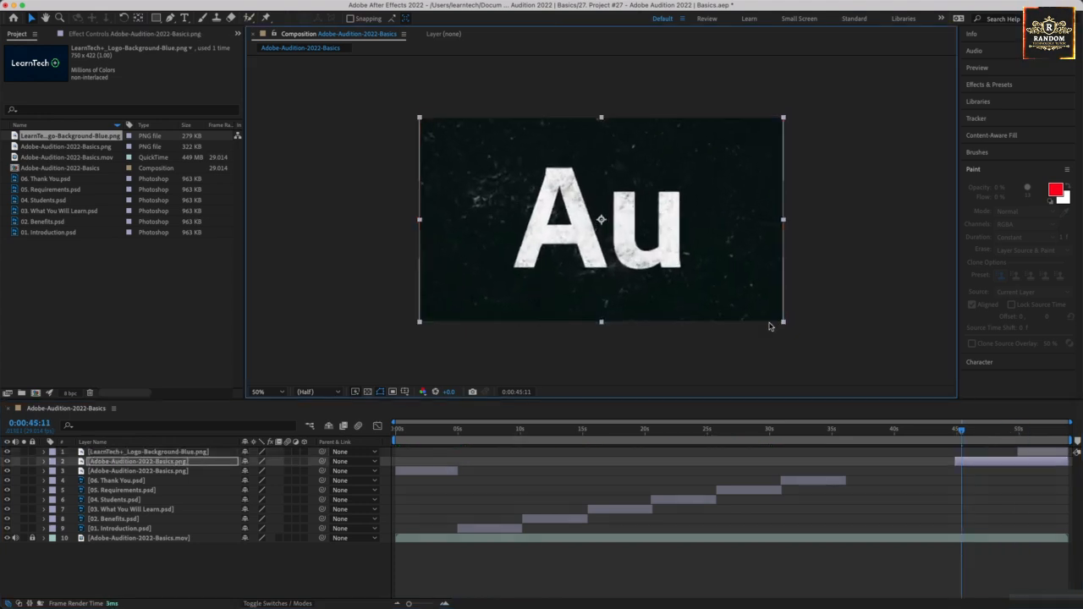
left_click(752, 346)
key("super+s")
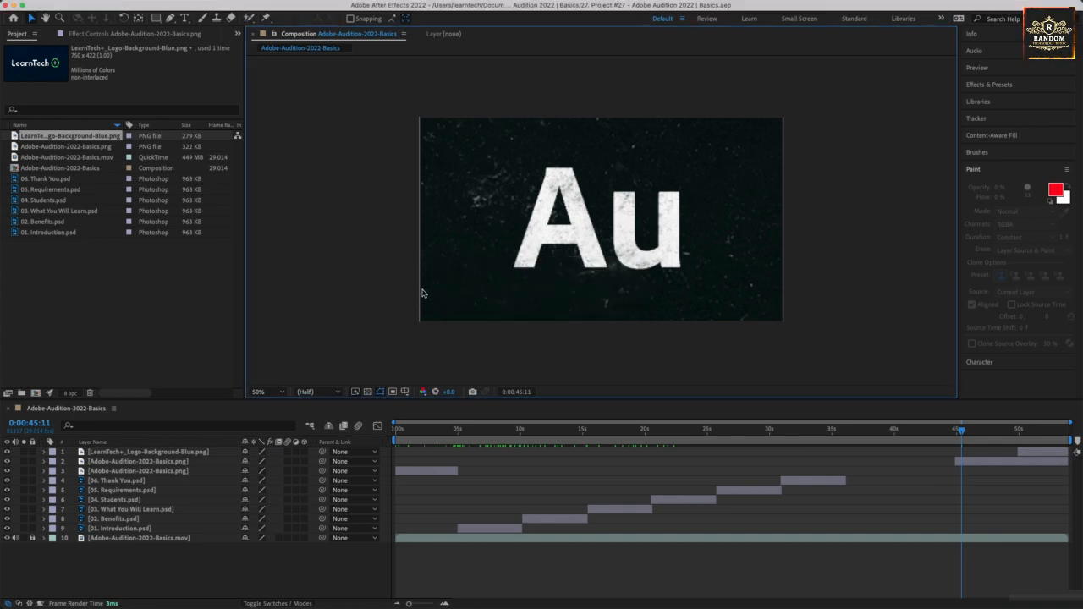